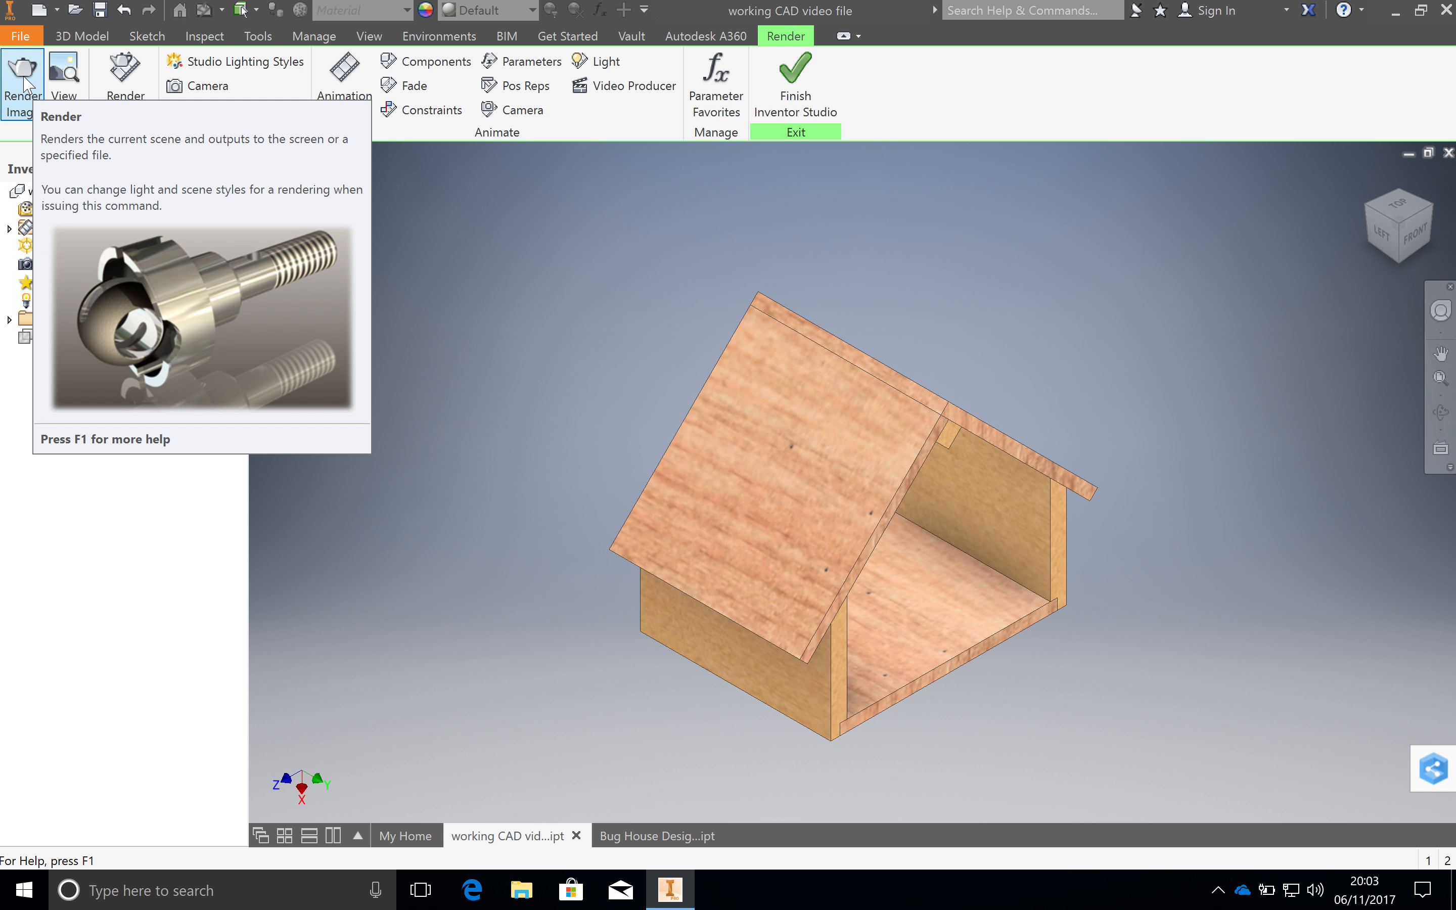
Render an image of the wooden house from the current view at 1600 x 1200, then close the render output
{"action": "left_click", "coordinate": [24, 85]}
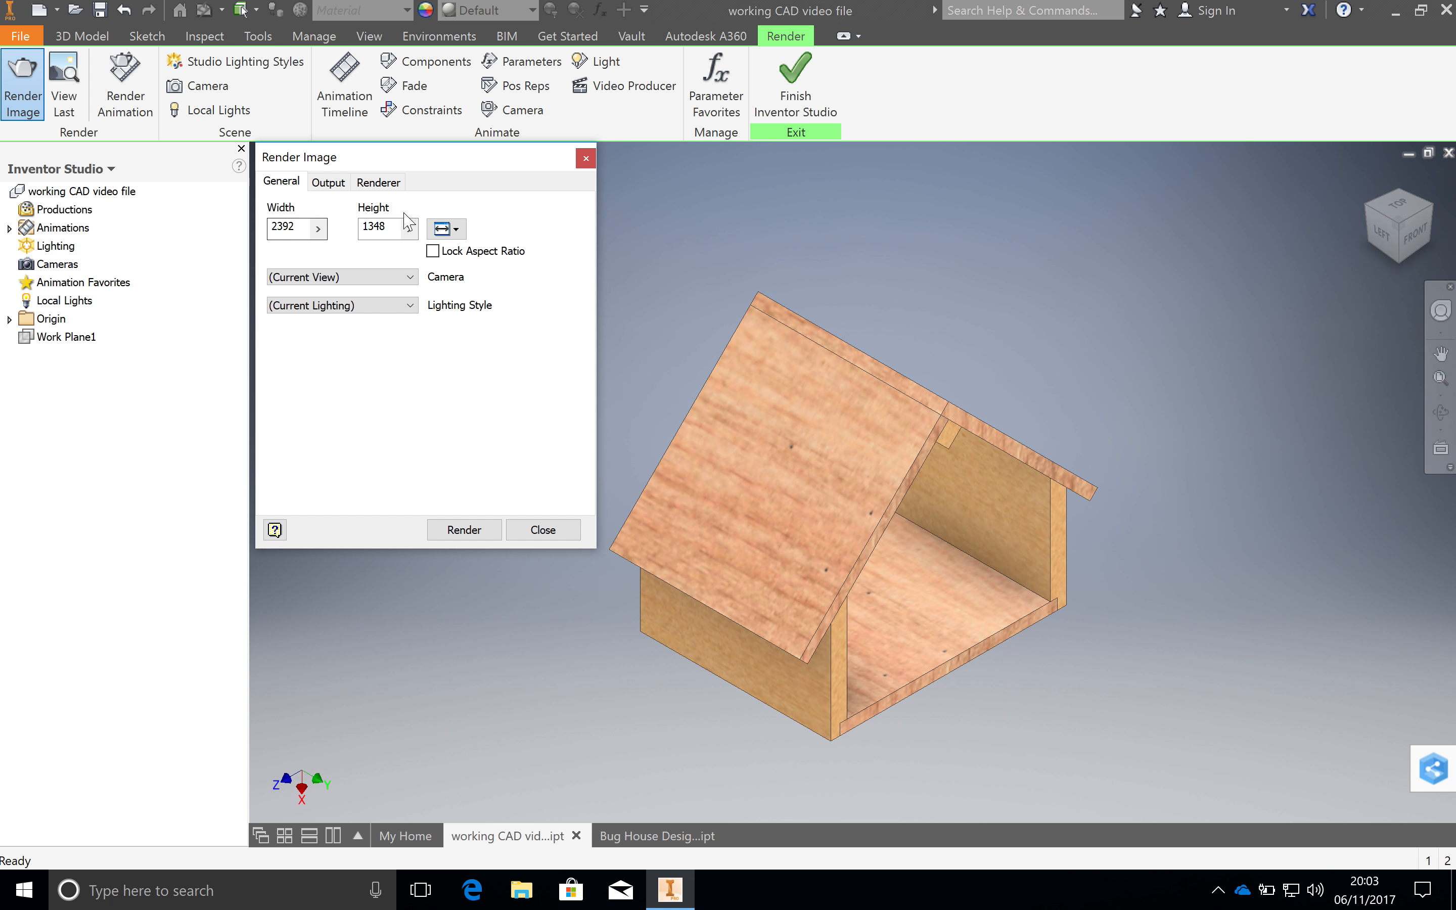
{"action": "left_click", "coordinate": [456, 230]}
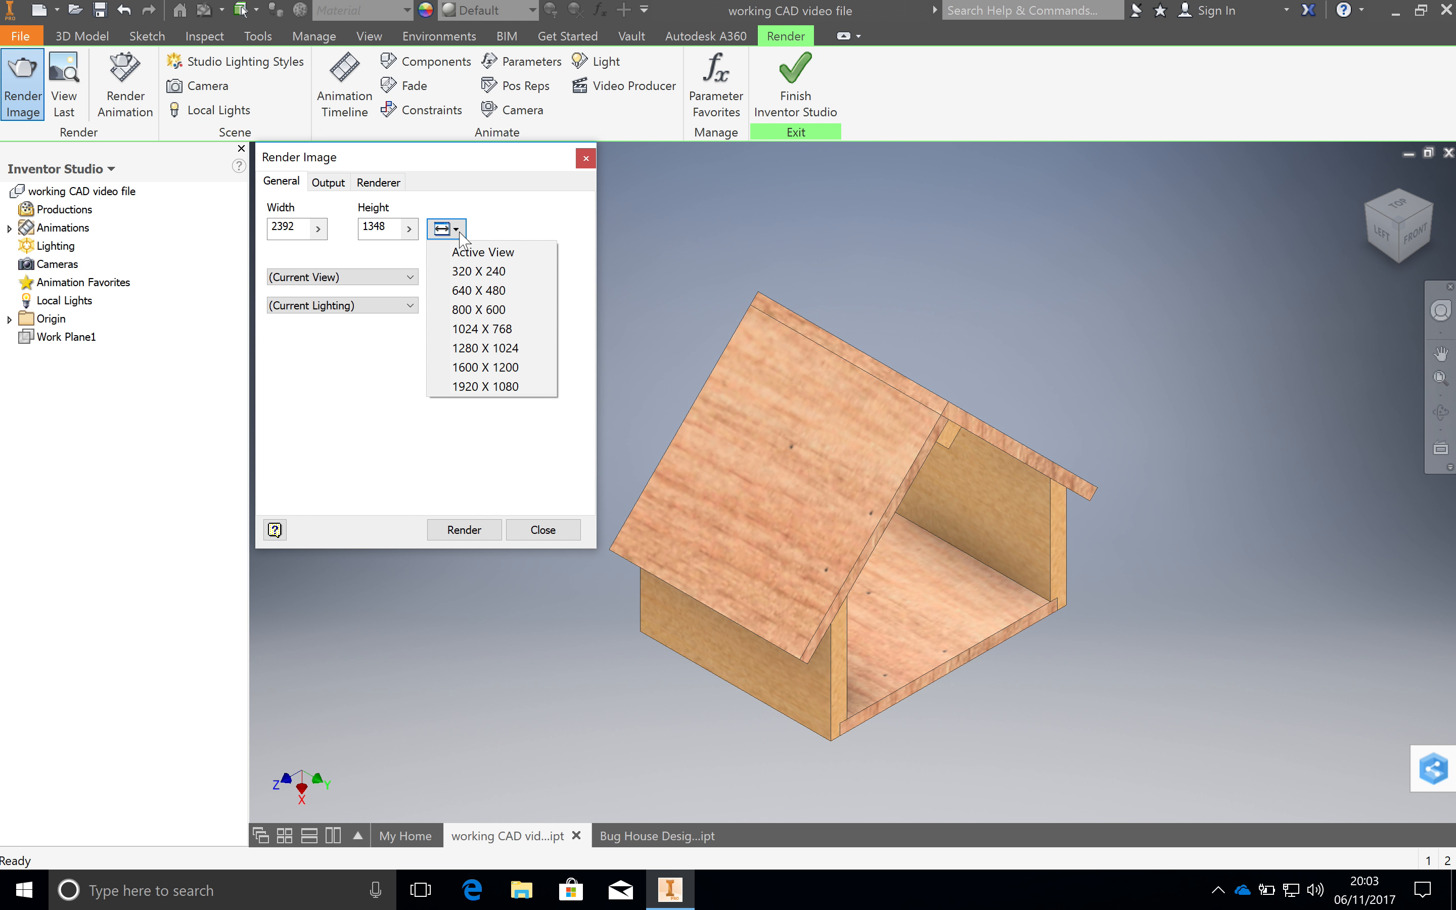
{"action": "left_click", "coordinate": [487, 367]}
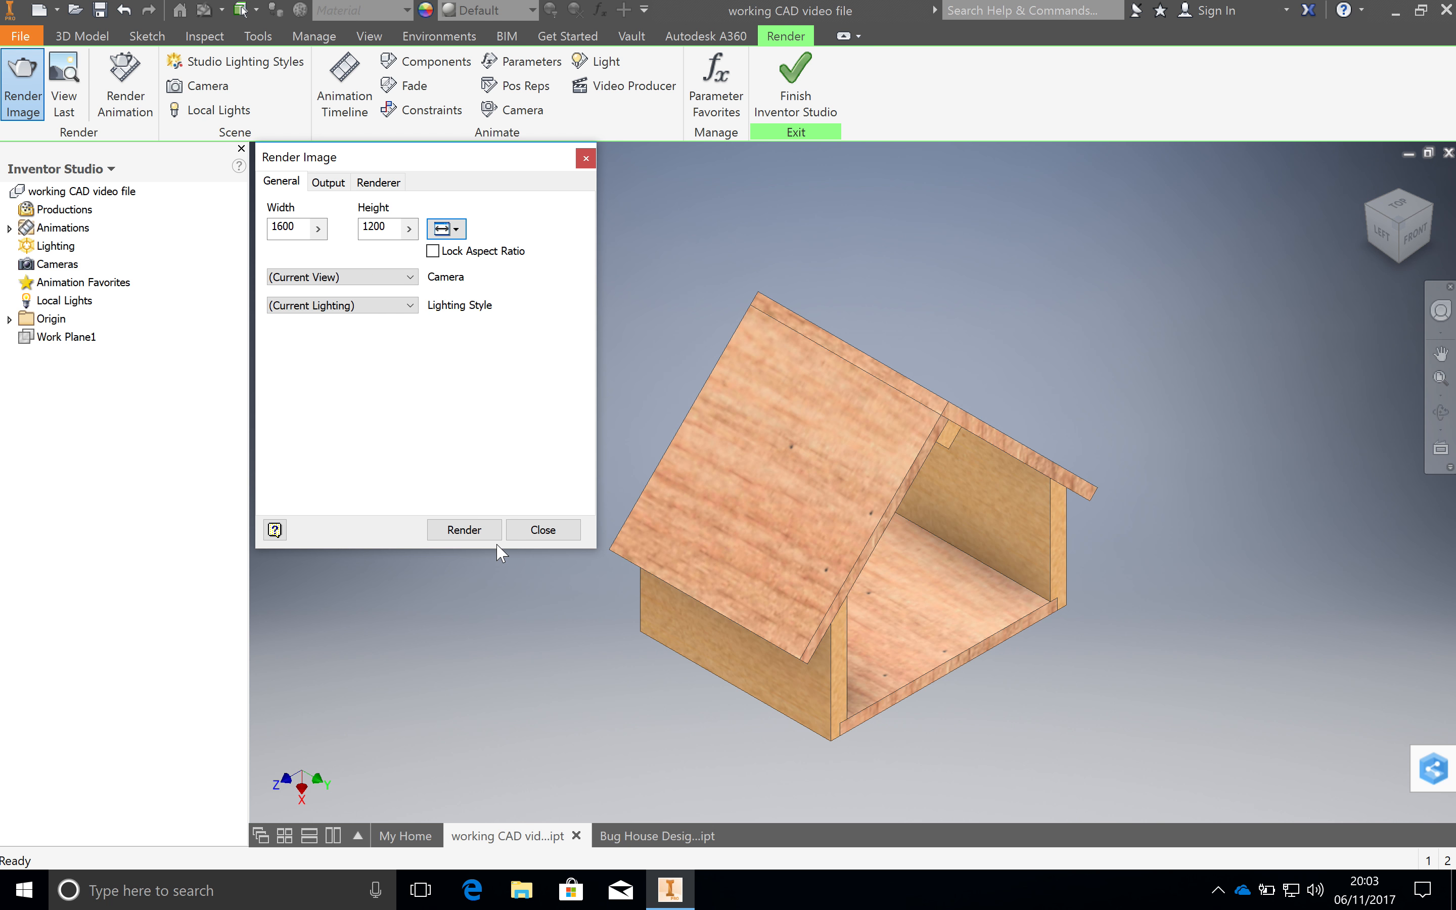
{"action": "left_click", "coordinate": [484, 531]}
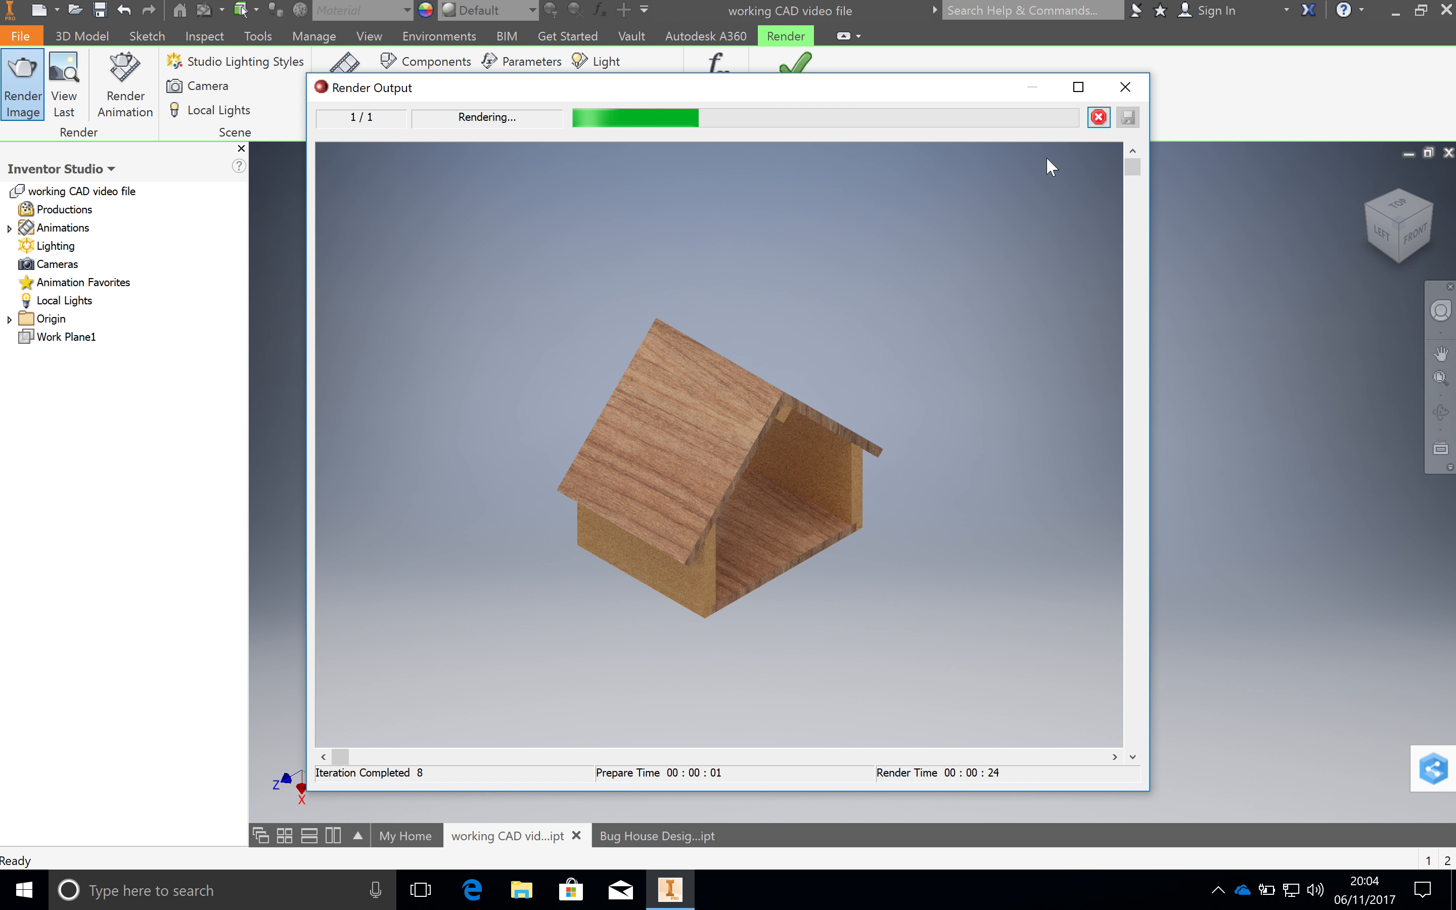
{"action": "left_click", "coordinate": [1125, 88]}
Render the house with the Photo Booth lighting style at 1920 x 1080, then close the render output
{"action": "left_click", "coordinate": [385, 305]}
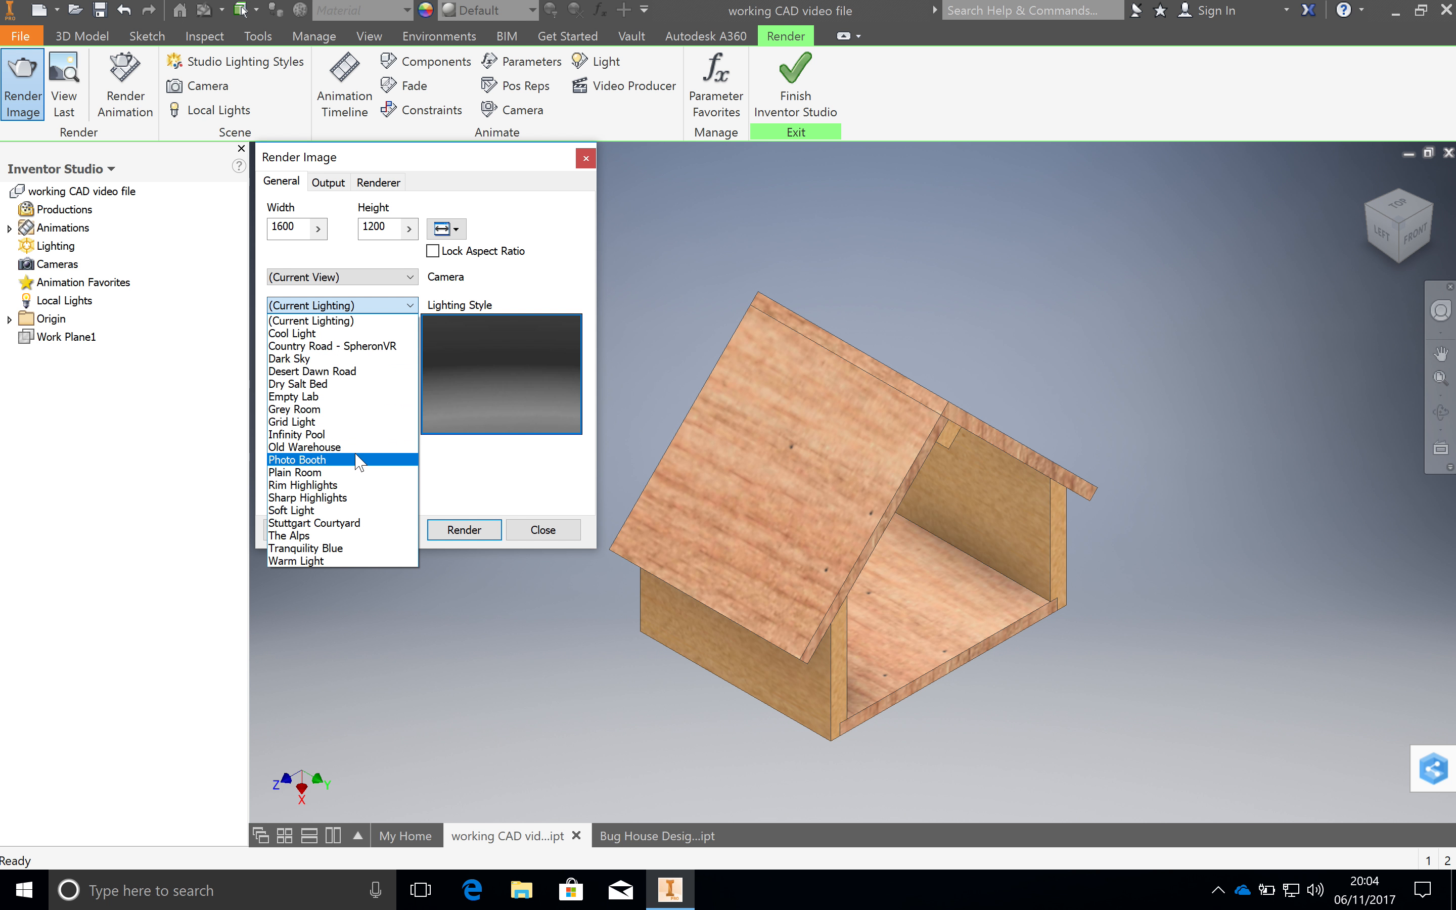
{"action": "left_click", "coordinate": [359, 460]}
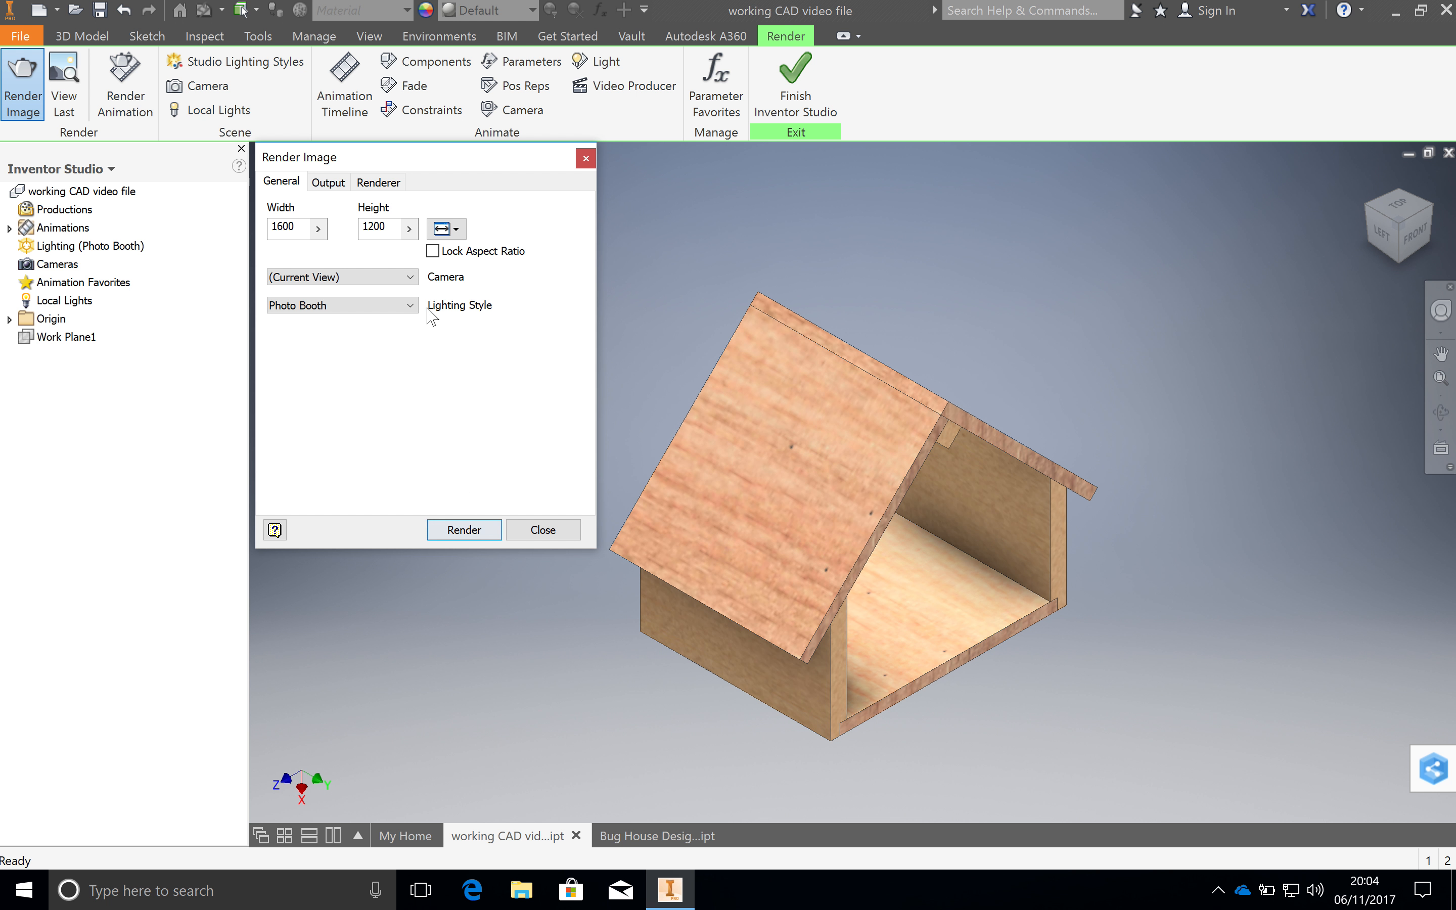
{"action": "left_click", "coordinate": [447, 229]}
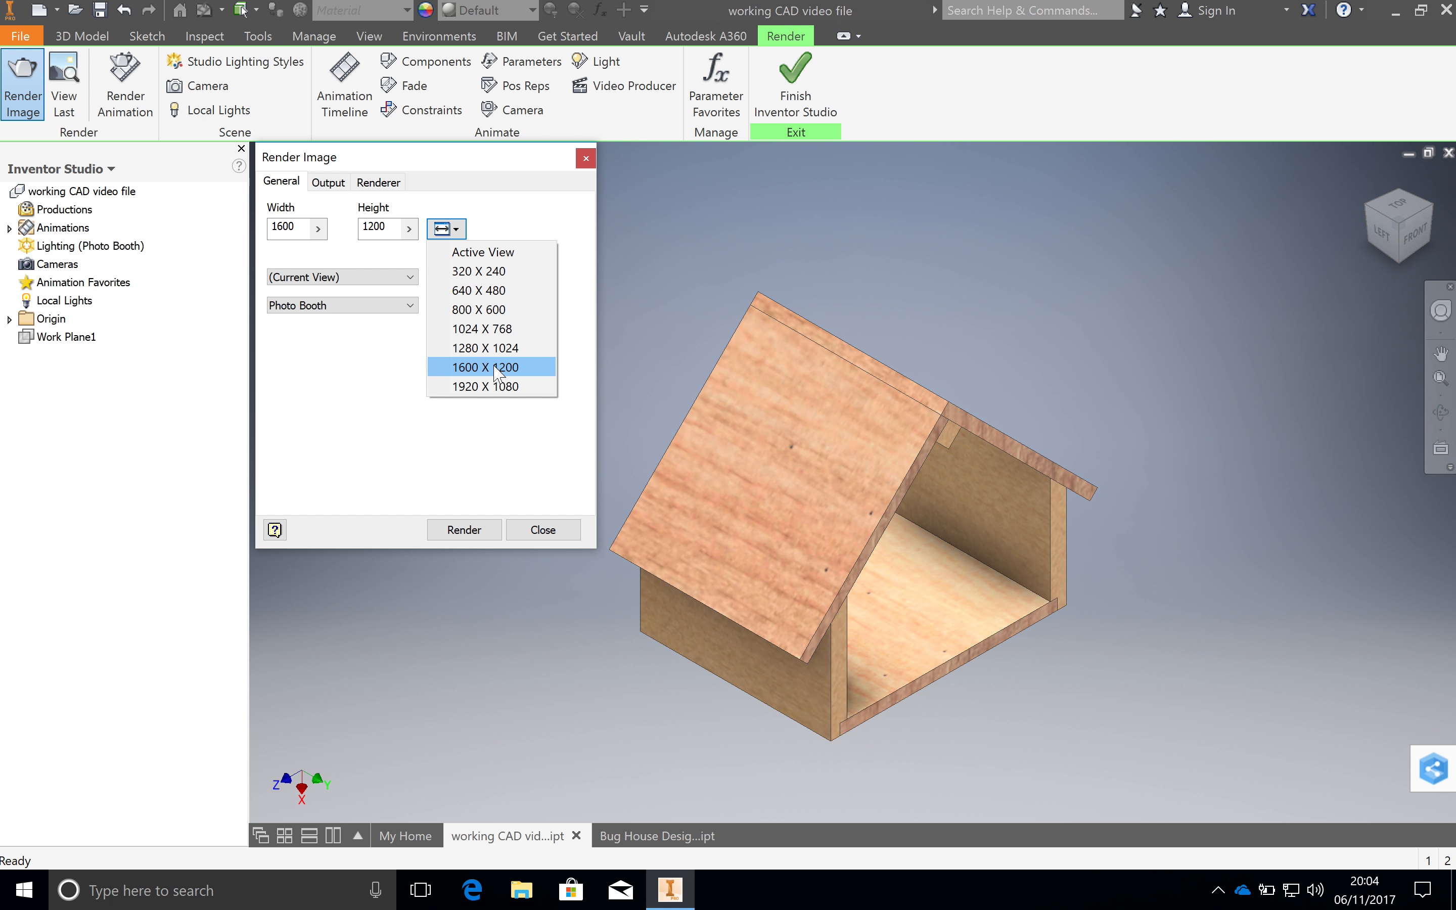
{"action": "left_click", "coordinate": [497, 386]}
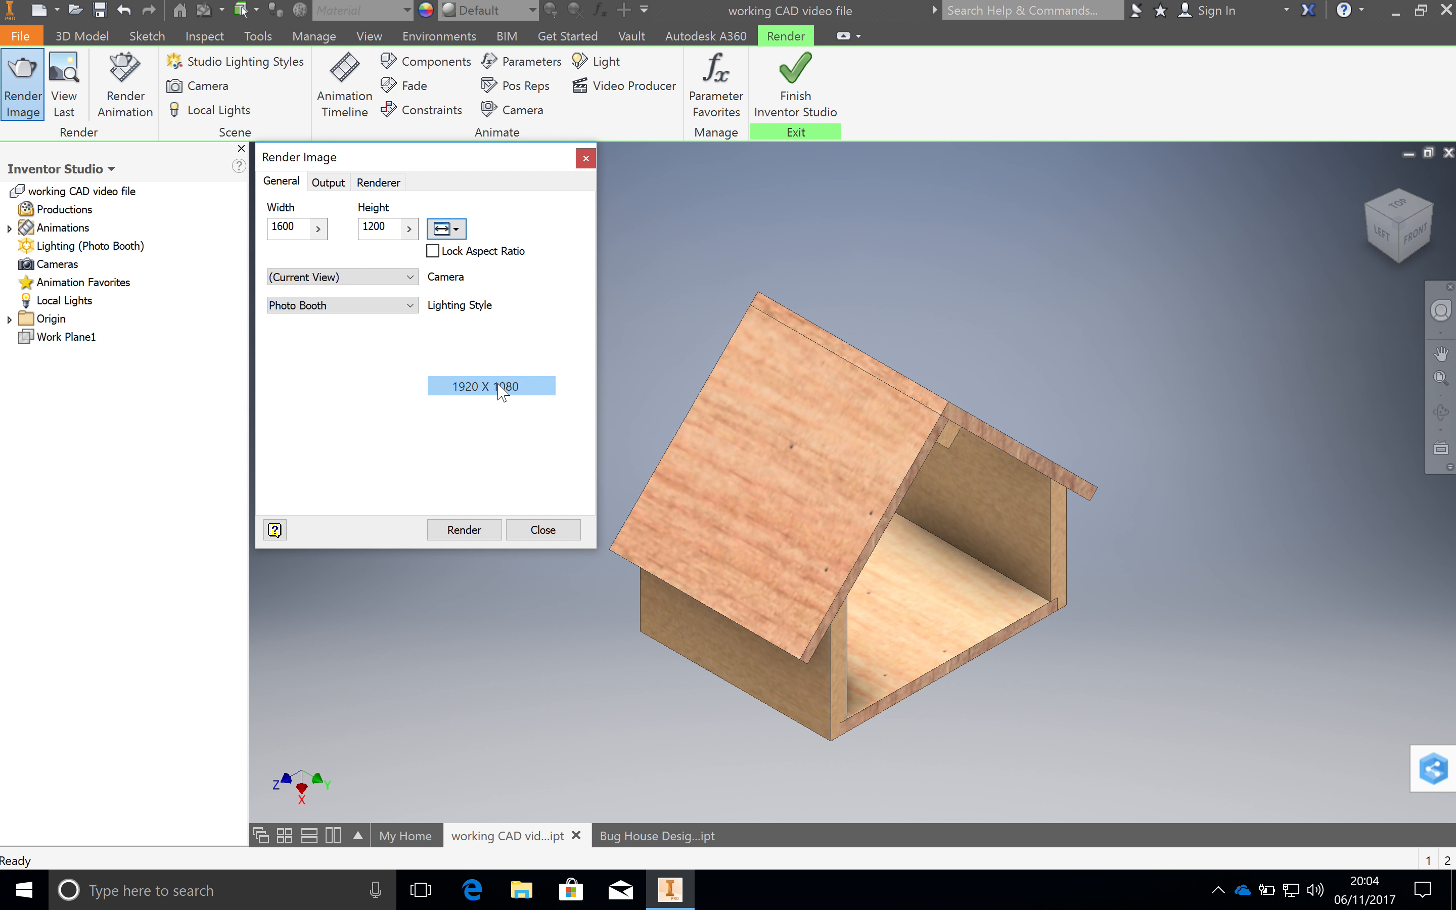
{"action": "left_click", "coordinate": [481, 529]}
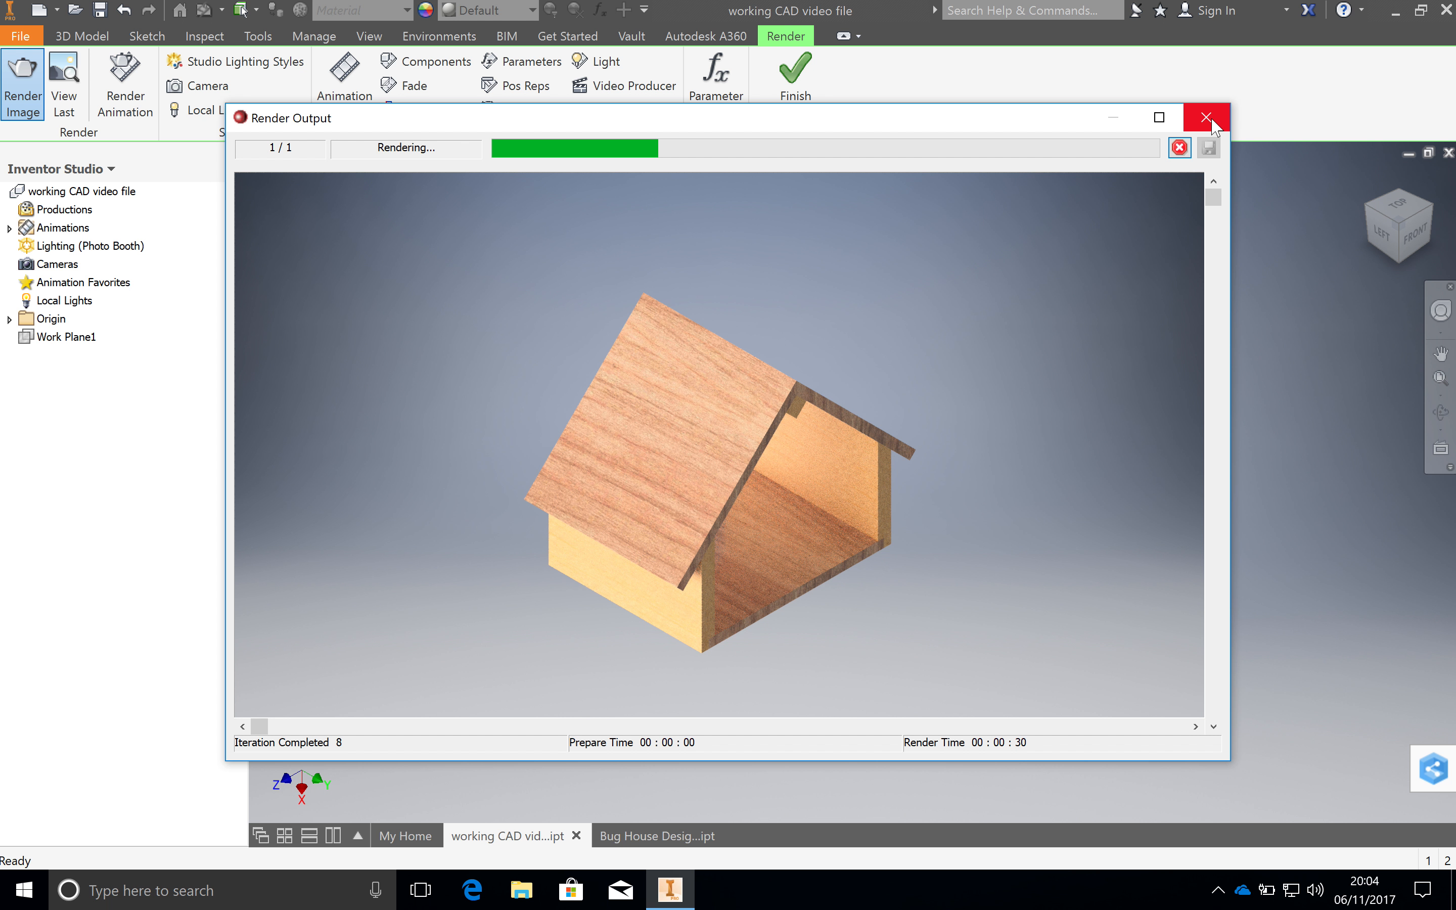
{"action": "left_click", "coordinate": [1212, 123]}
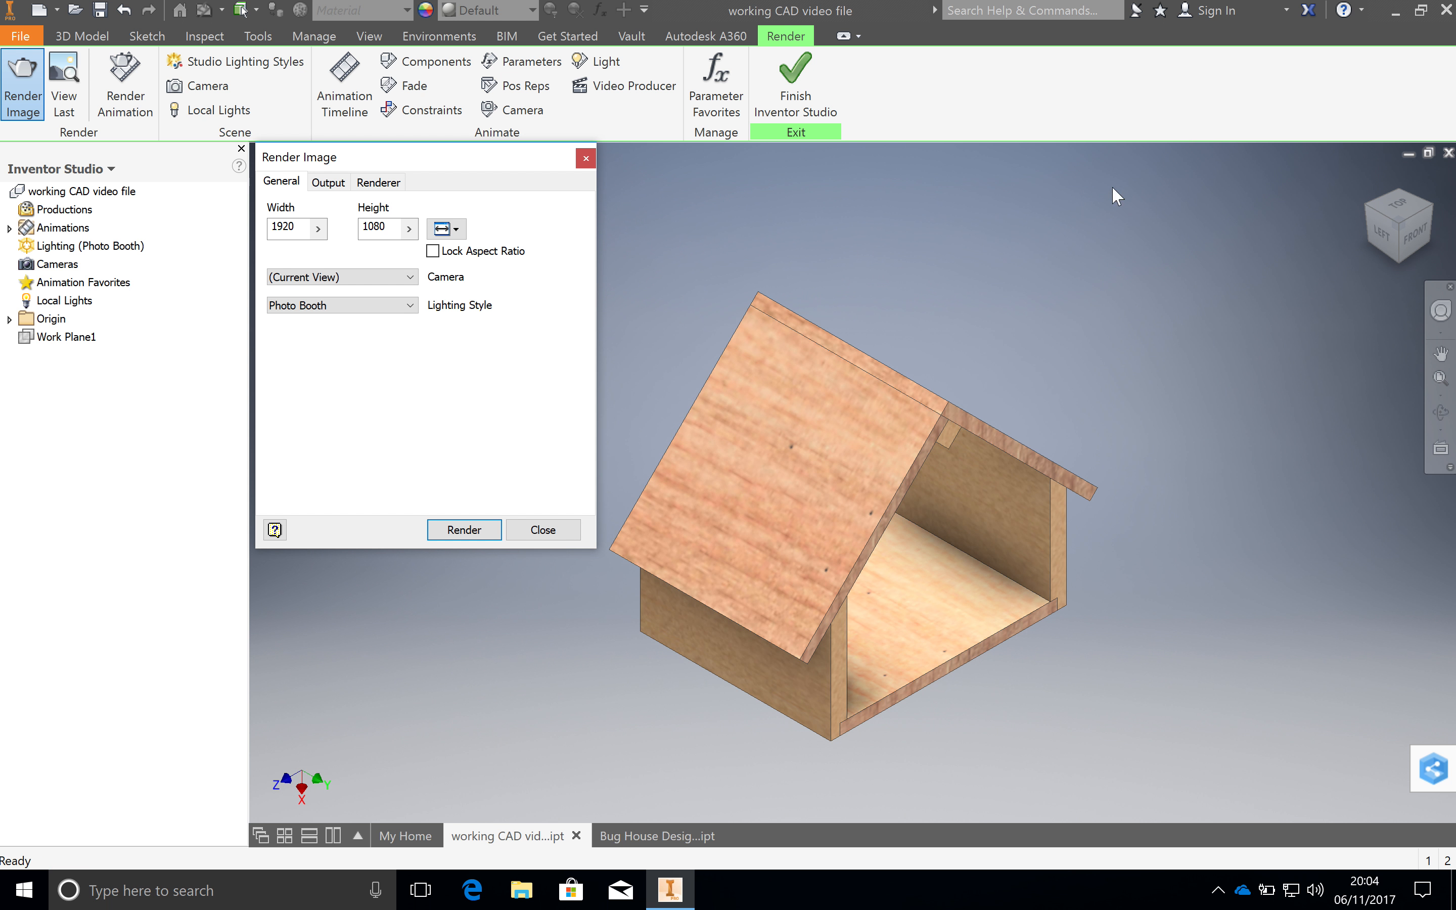
Examine the house model from its left, front and top sides and from the isometric corner
{"action": "key", "text": "super+a"}
{"action": "left_click", "coordinate": [1044, 253]}
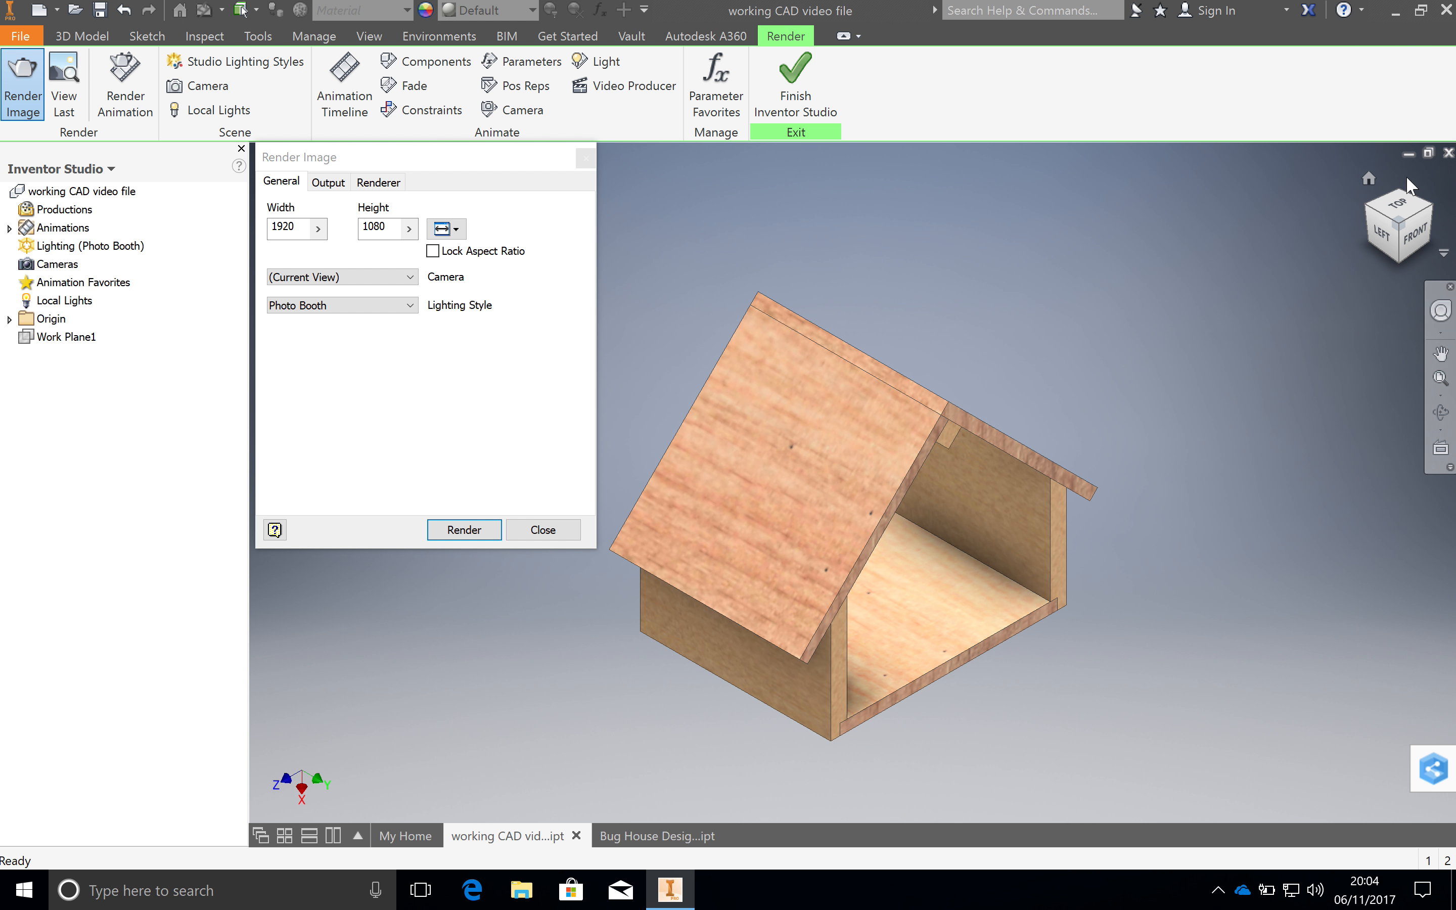
{"action": "left_click", "coordinate": [1391, 240]}
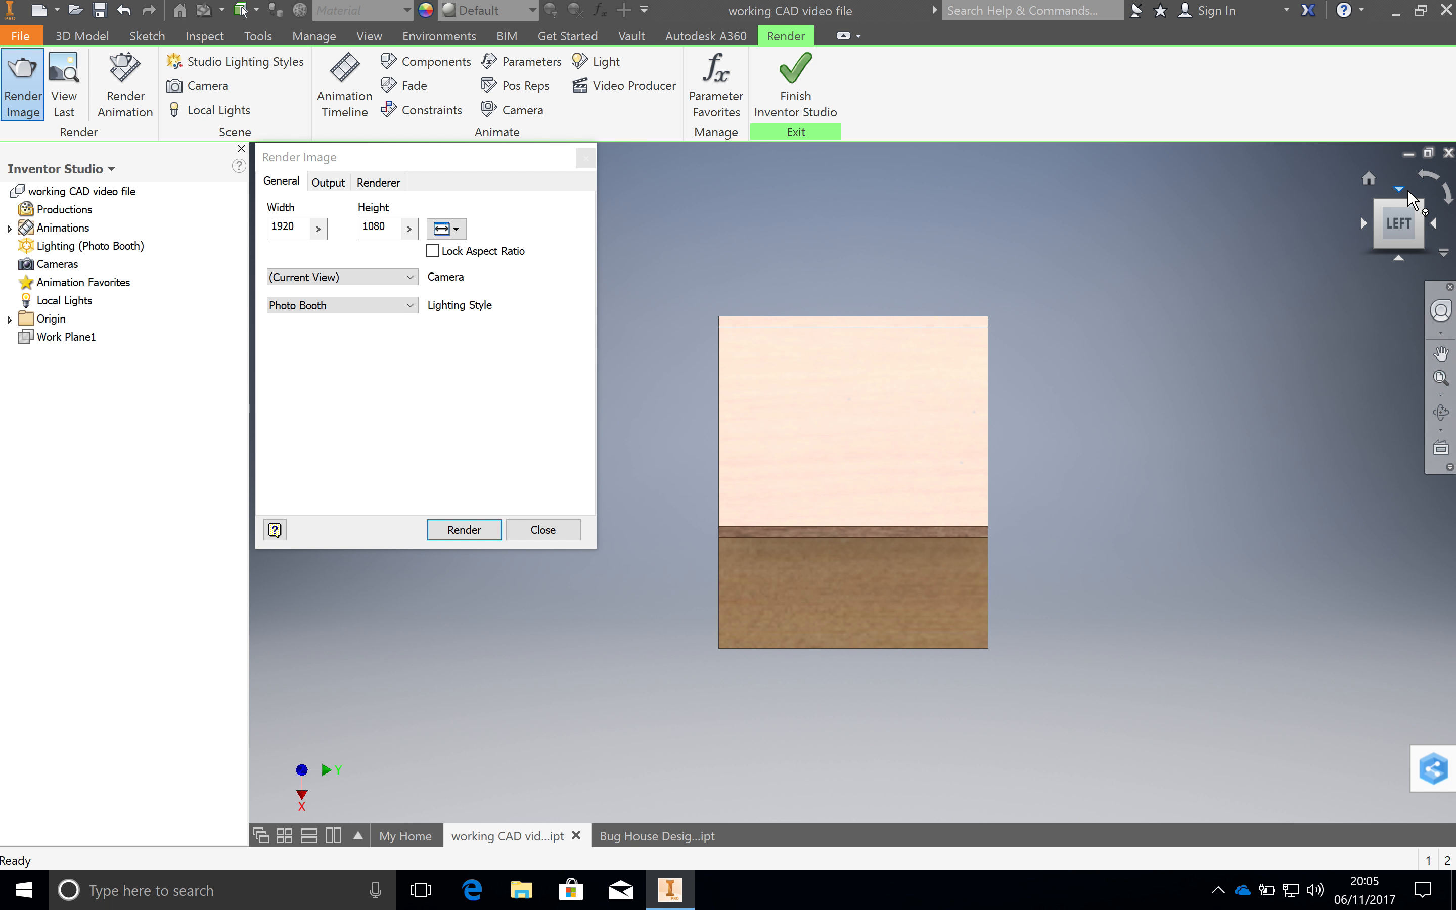
{"action": "left_click", "coordinate": [1400, 190]}
{"action": "left_click", "coordinate": [1422, 225]}
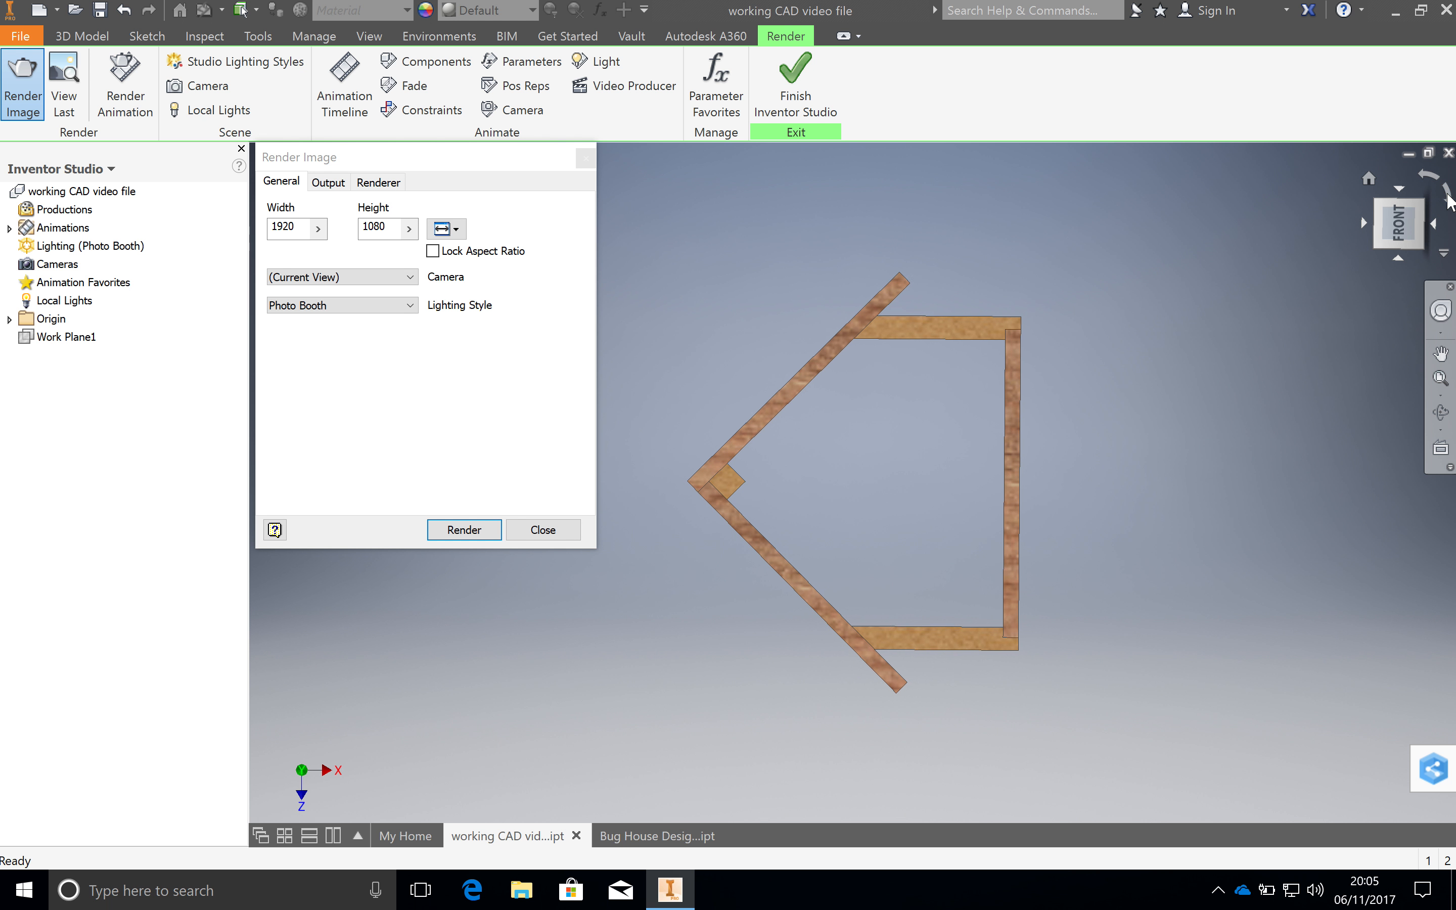
{"action": "left_click", "coordinate": [1447, 195]}
{"action": "left_click", "coordinate": [1400, 206]}
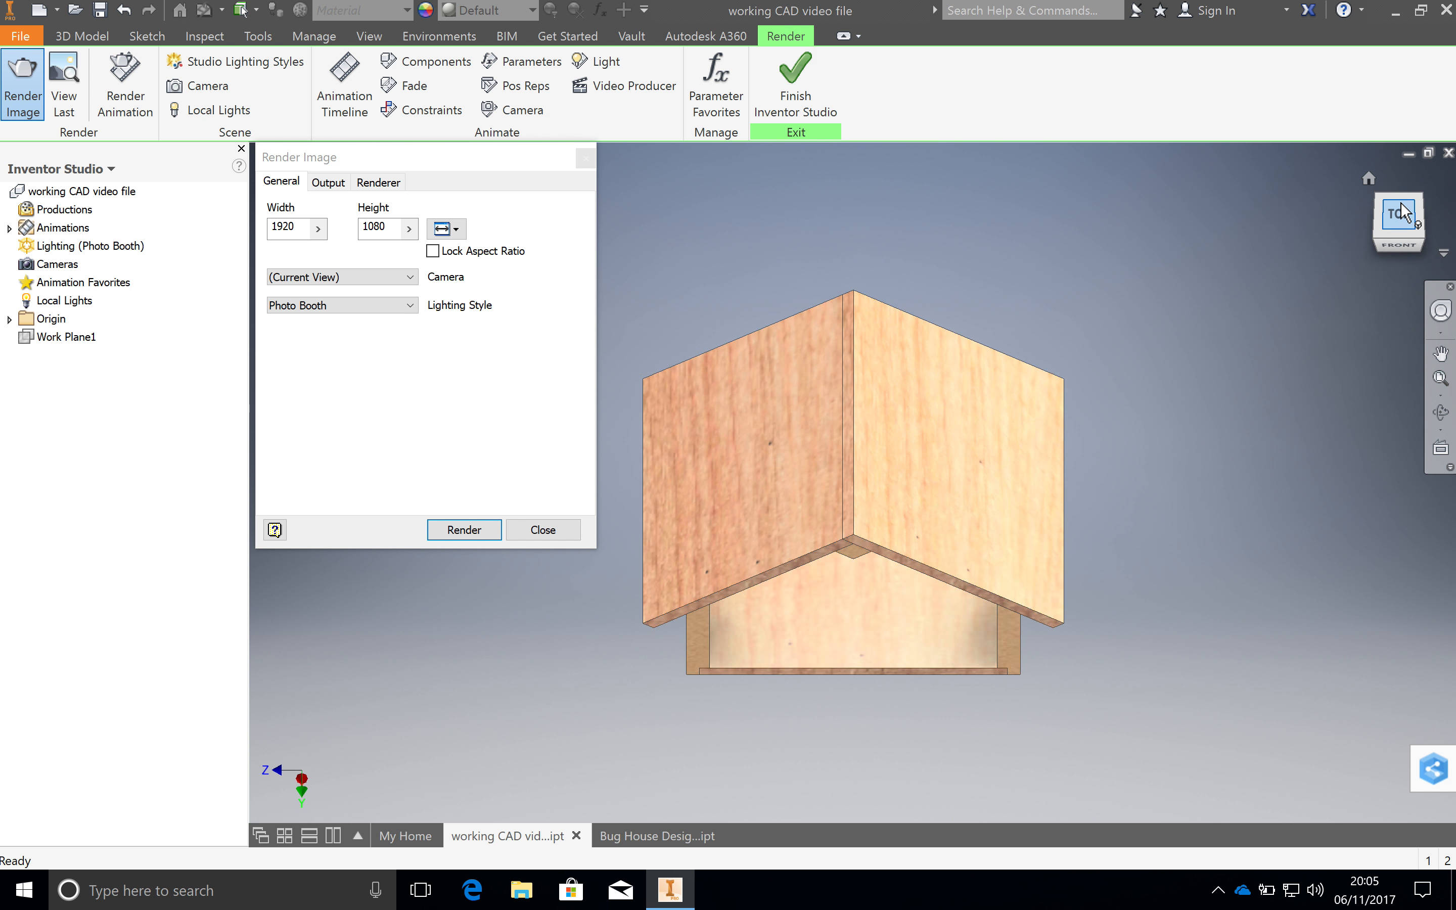
{"action": "left_click", "coordinate": [1402, 241]}
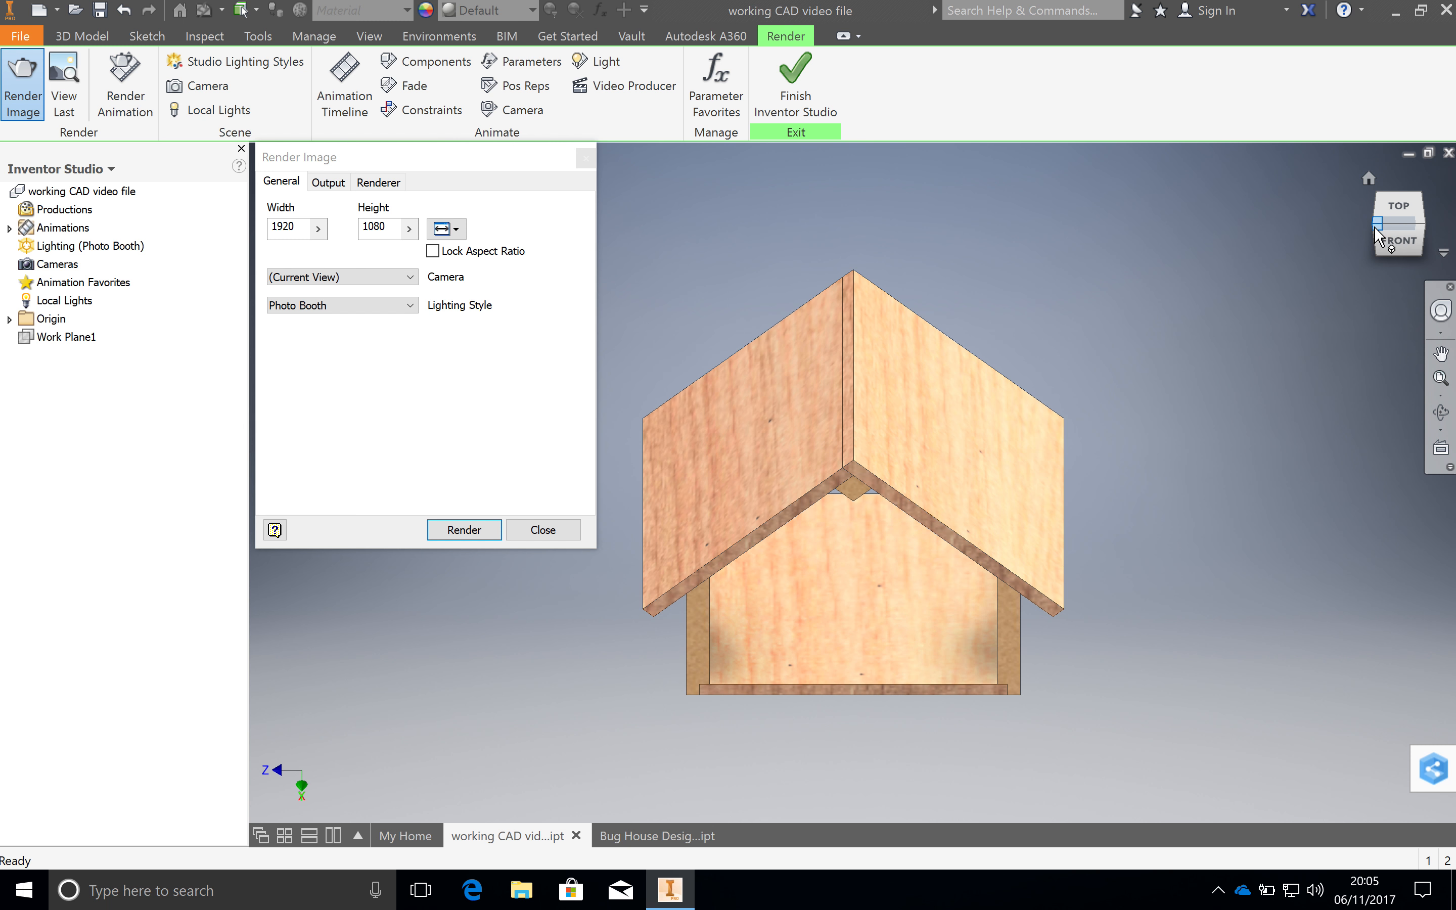
{"action": "left_click", "coordinate": [1375, 225]}
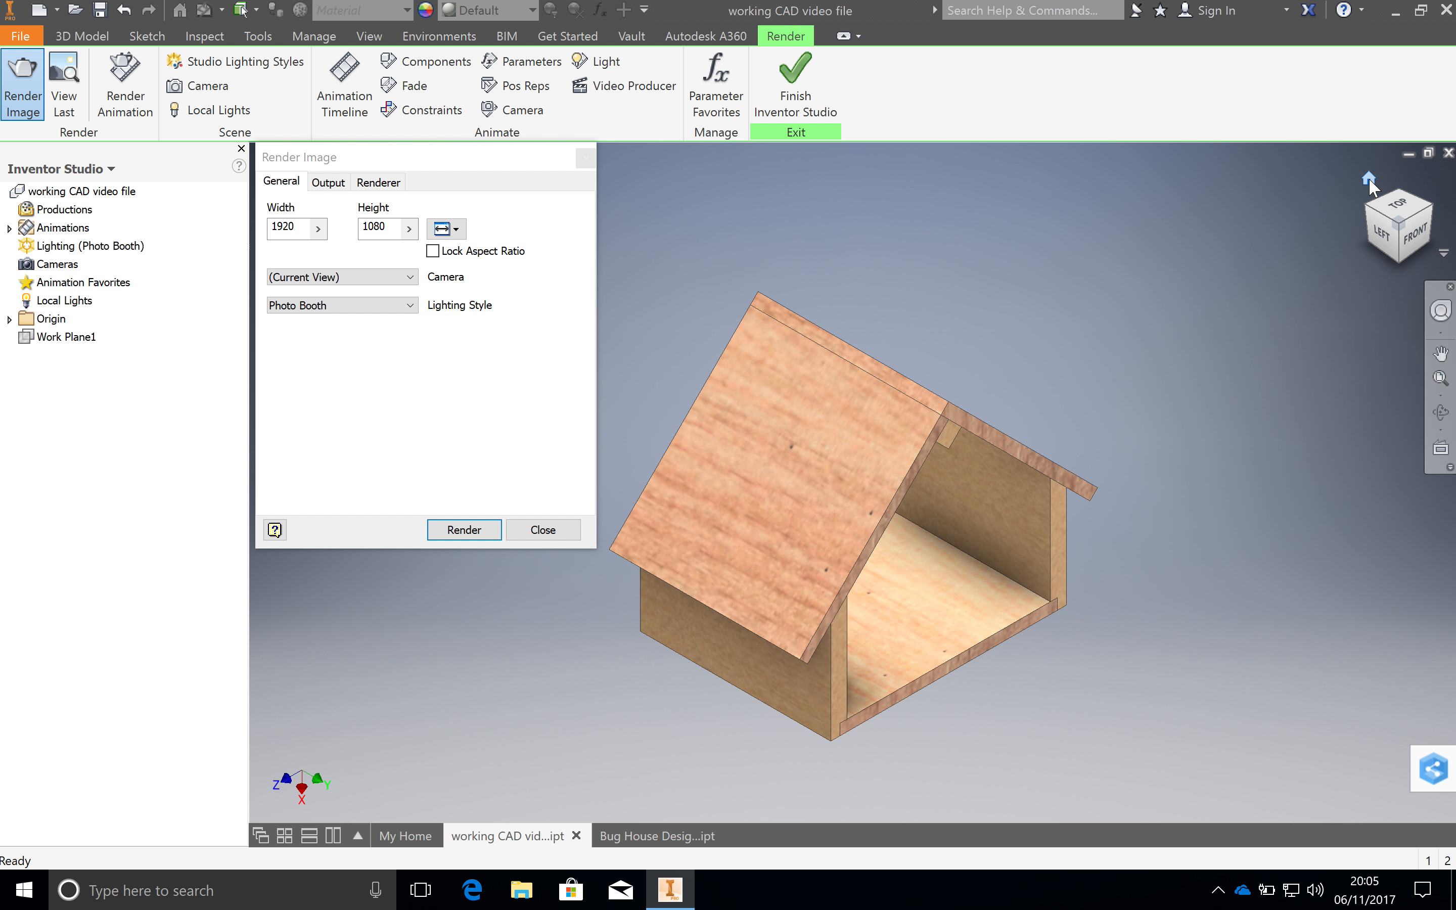
Switch the view to Perspective and render the house from the front, then close the output and the render settings
{"action": "right_click", "coordinate": [1370, 182]}
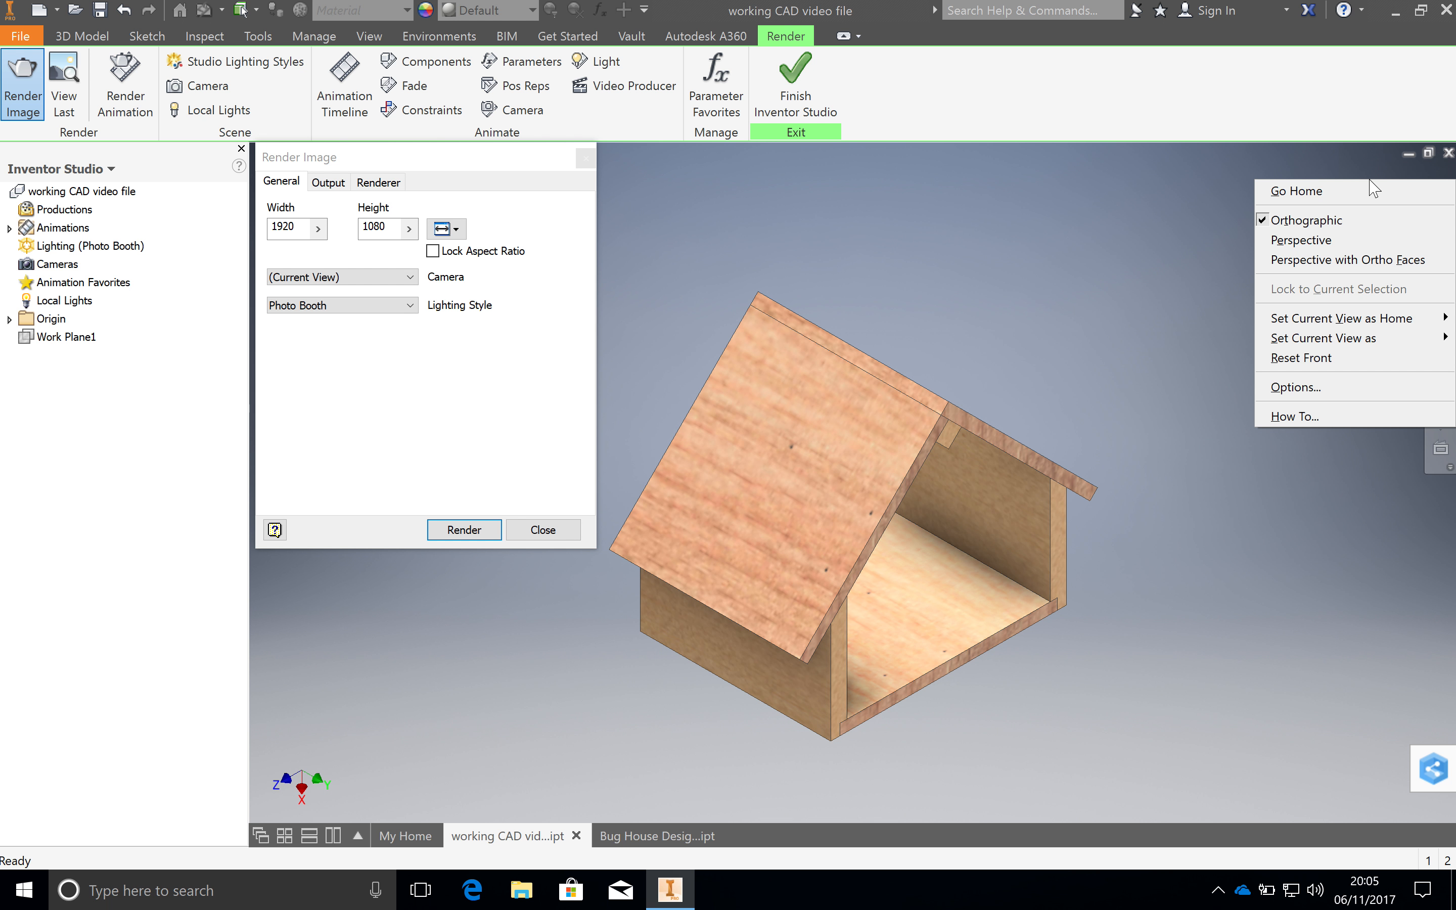
{"action": "left_click", "coordinate": [1361, 240]}
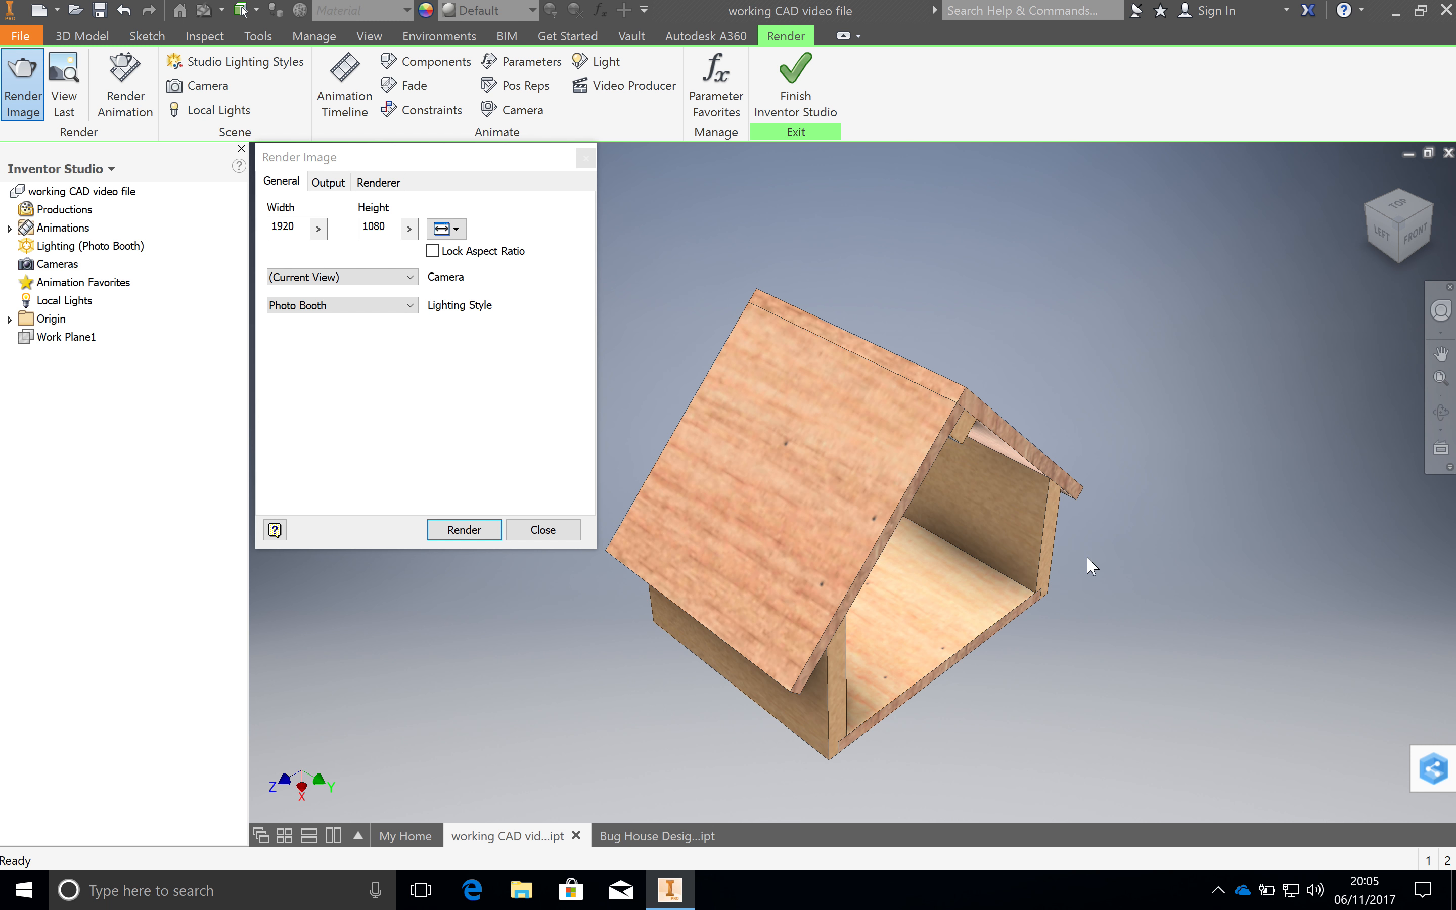
{"action": "left_click", "coordinate": [1415, 236]}
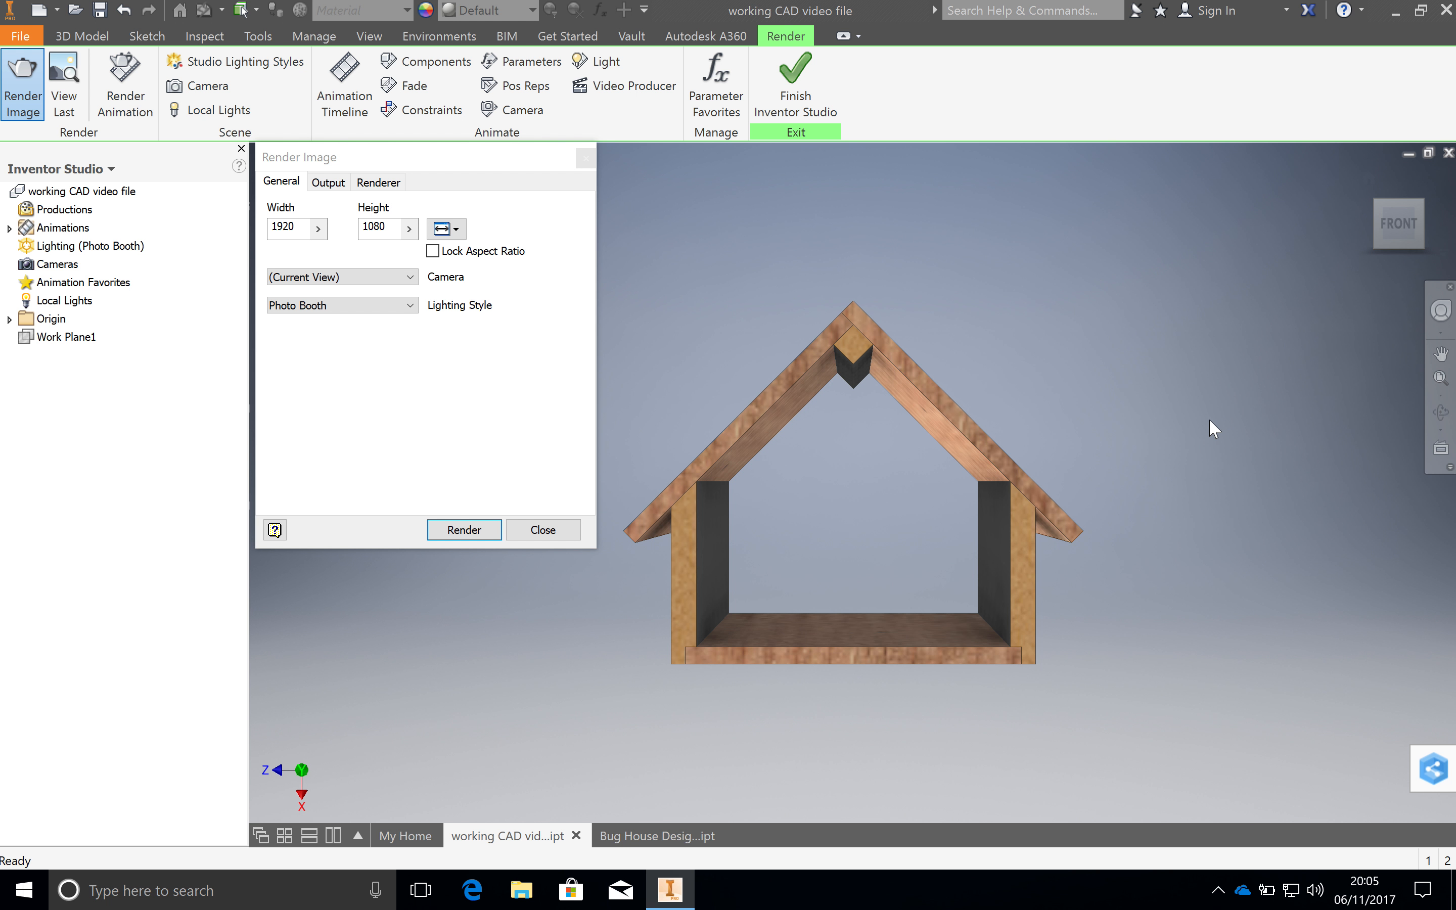
{"action": "left_click", "coordinate": [463, 530]}
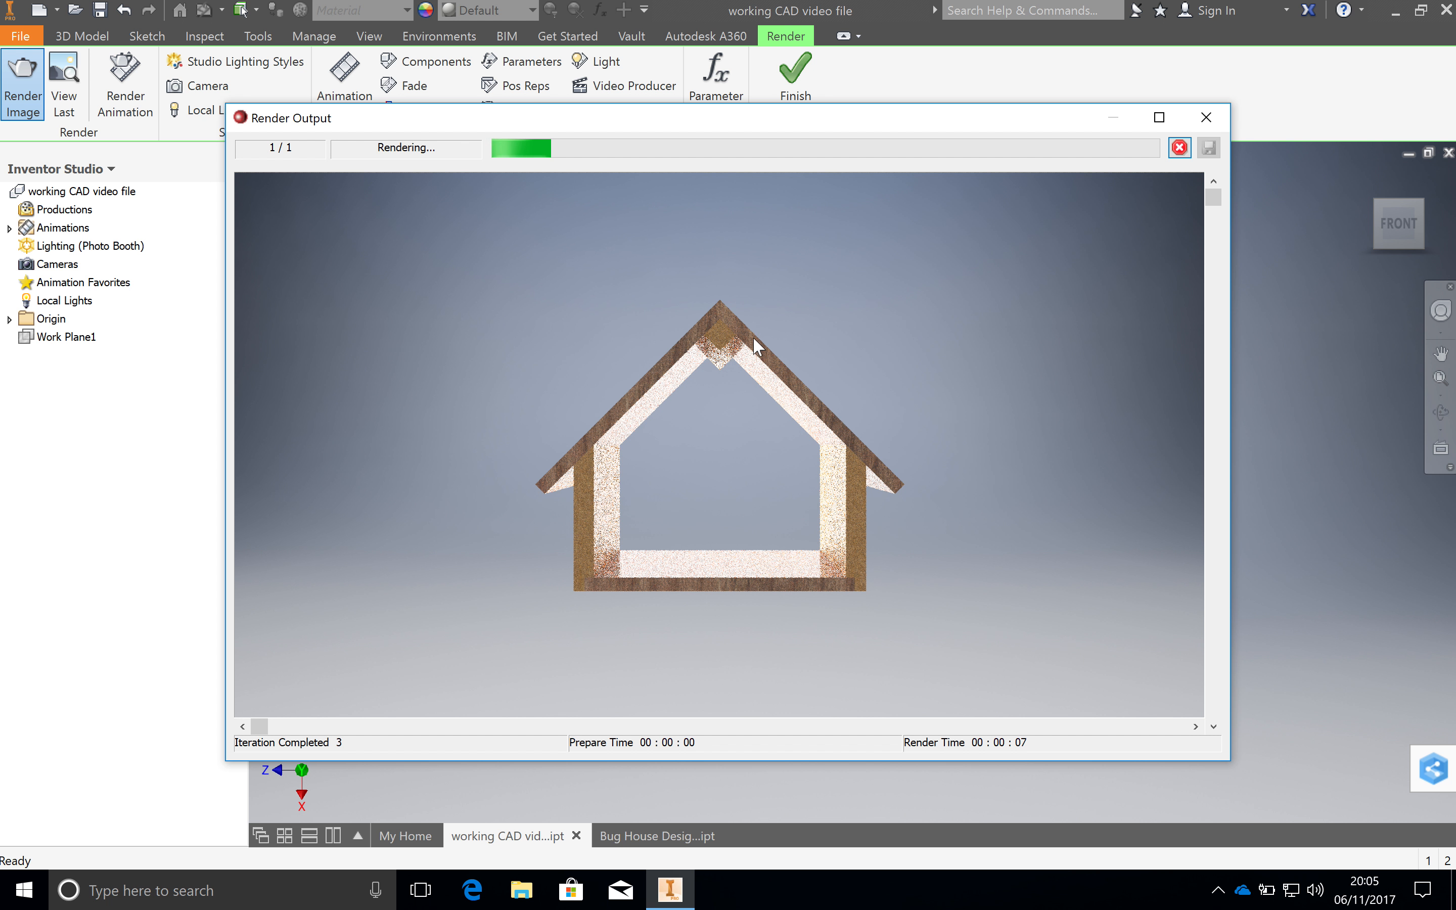
{"action": "left_click", "coordinate": [1206, 117]}
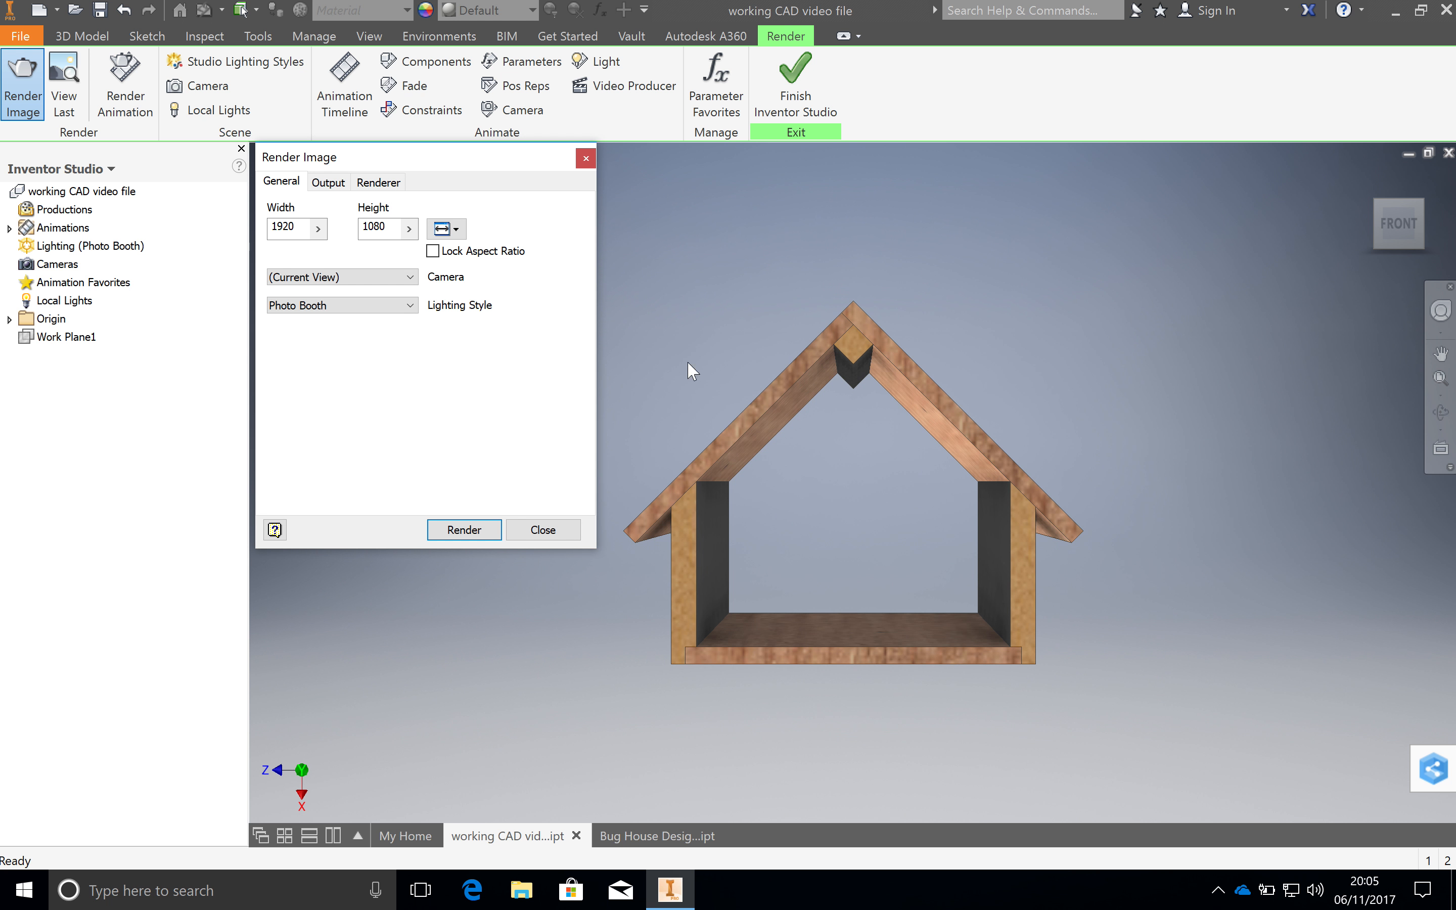
{"action": "left_click", "coordinate": [585, 160]}
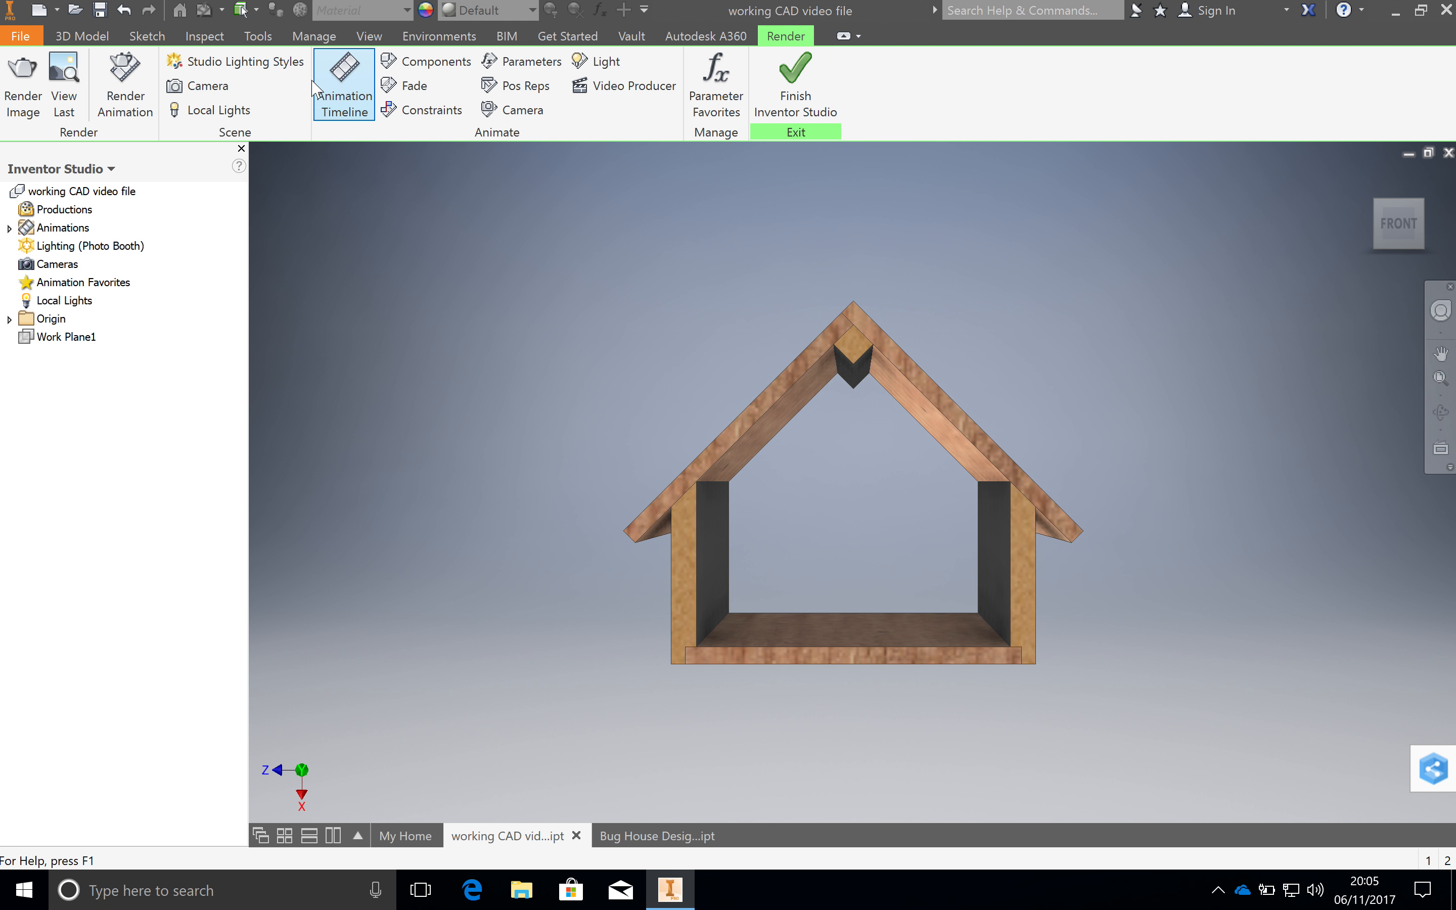
Set the application's color scheme to Presentation with a 1 Color background and apply it
{"action": "left_click", "coordinate": [20, 37]}
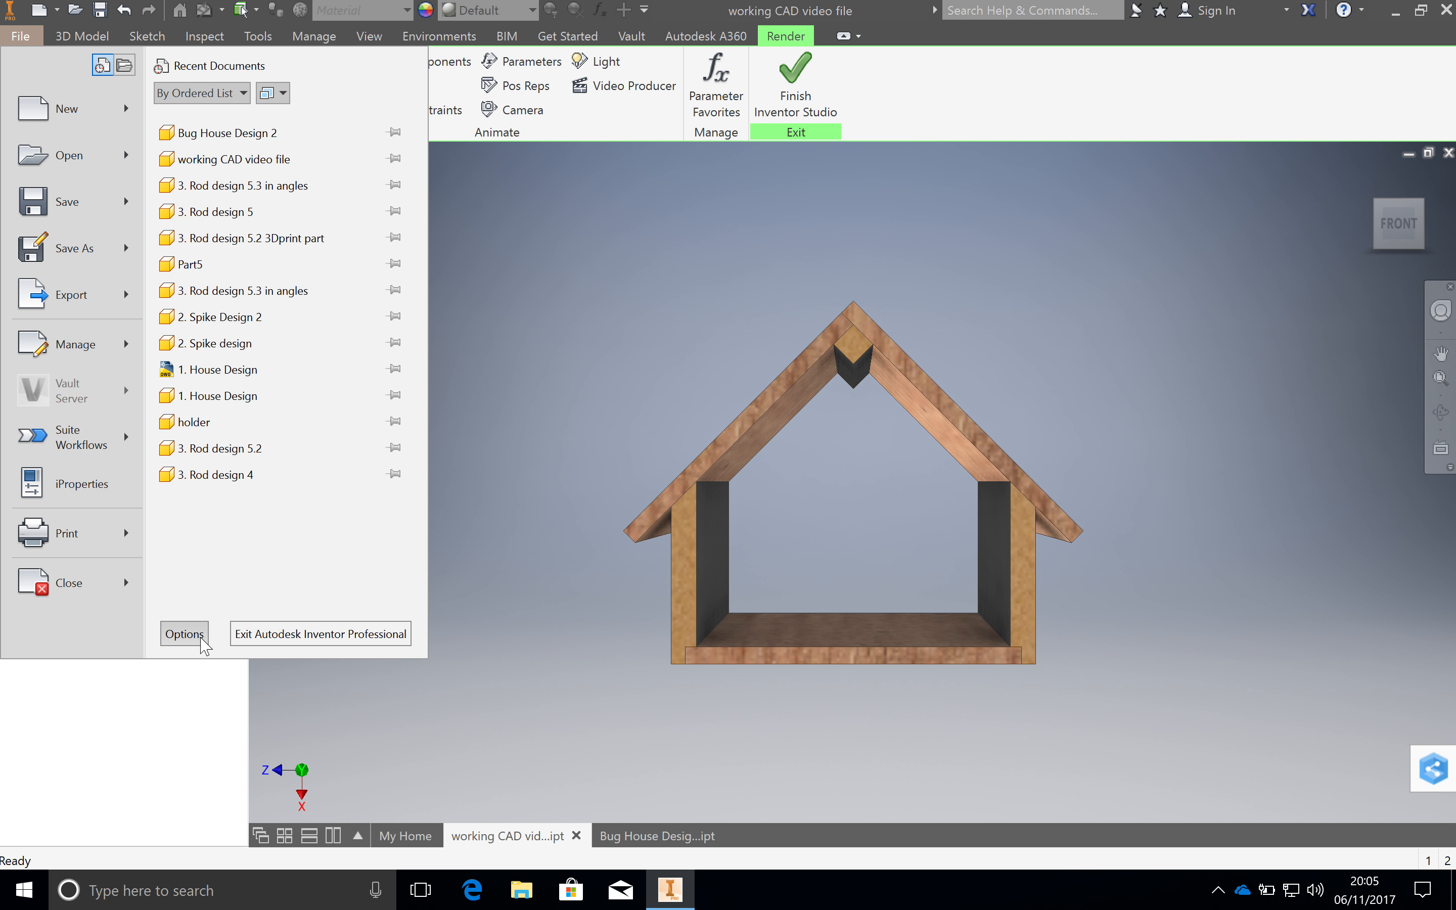
{"action": "left_click", "coordinate": [205, 645]}
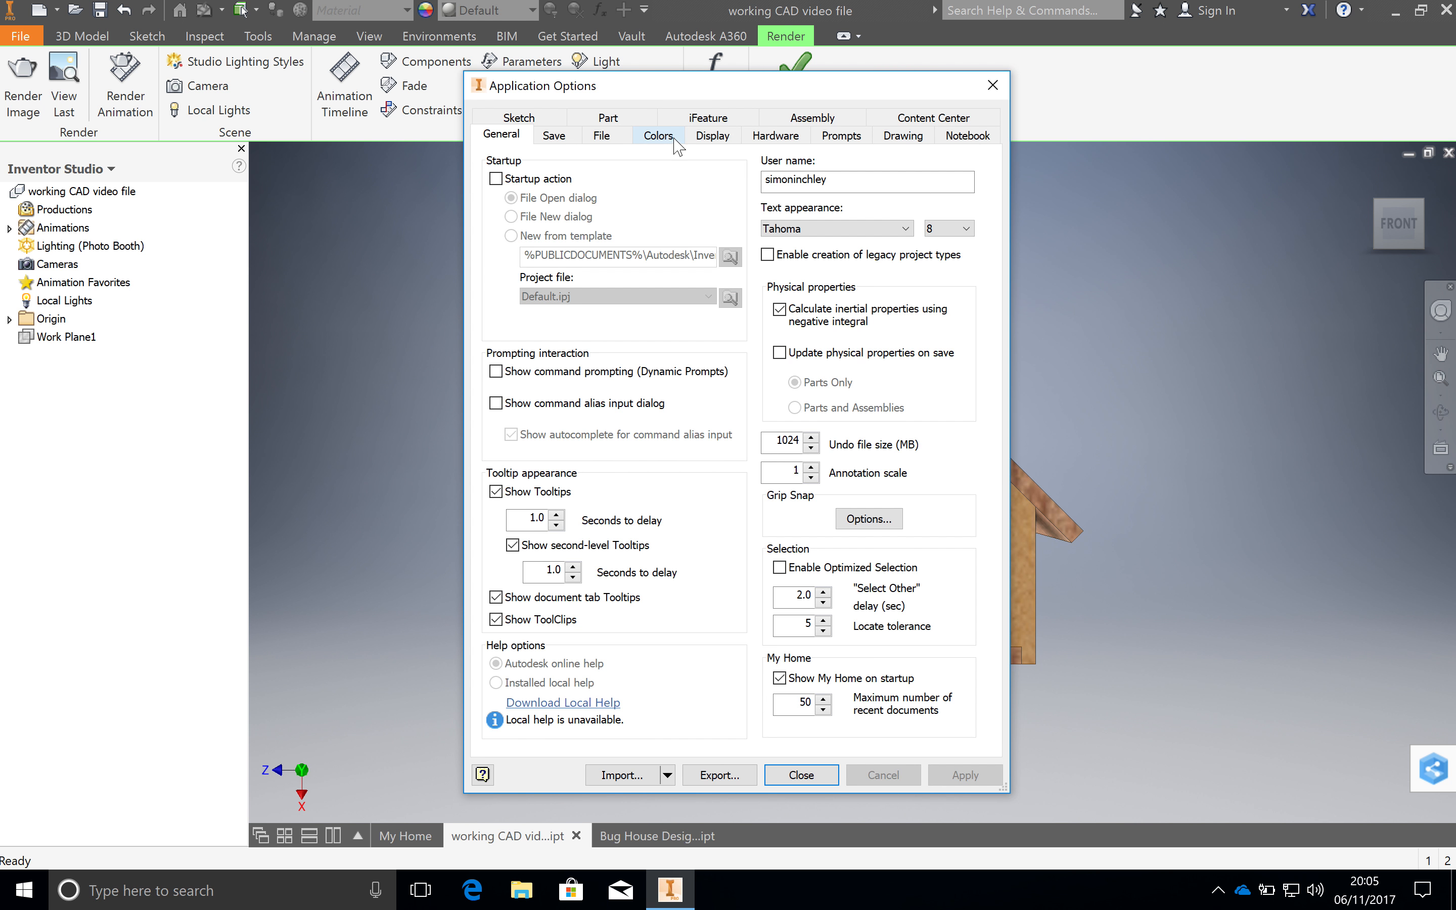
{"action": "left_click", "coordinate": [658, 135]}
{"action": "left_click", "coordinate": [571, 525]}
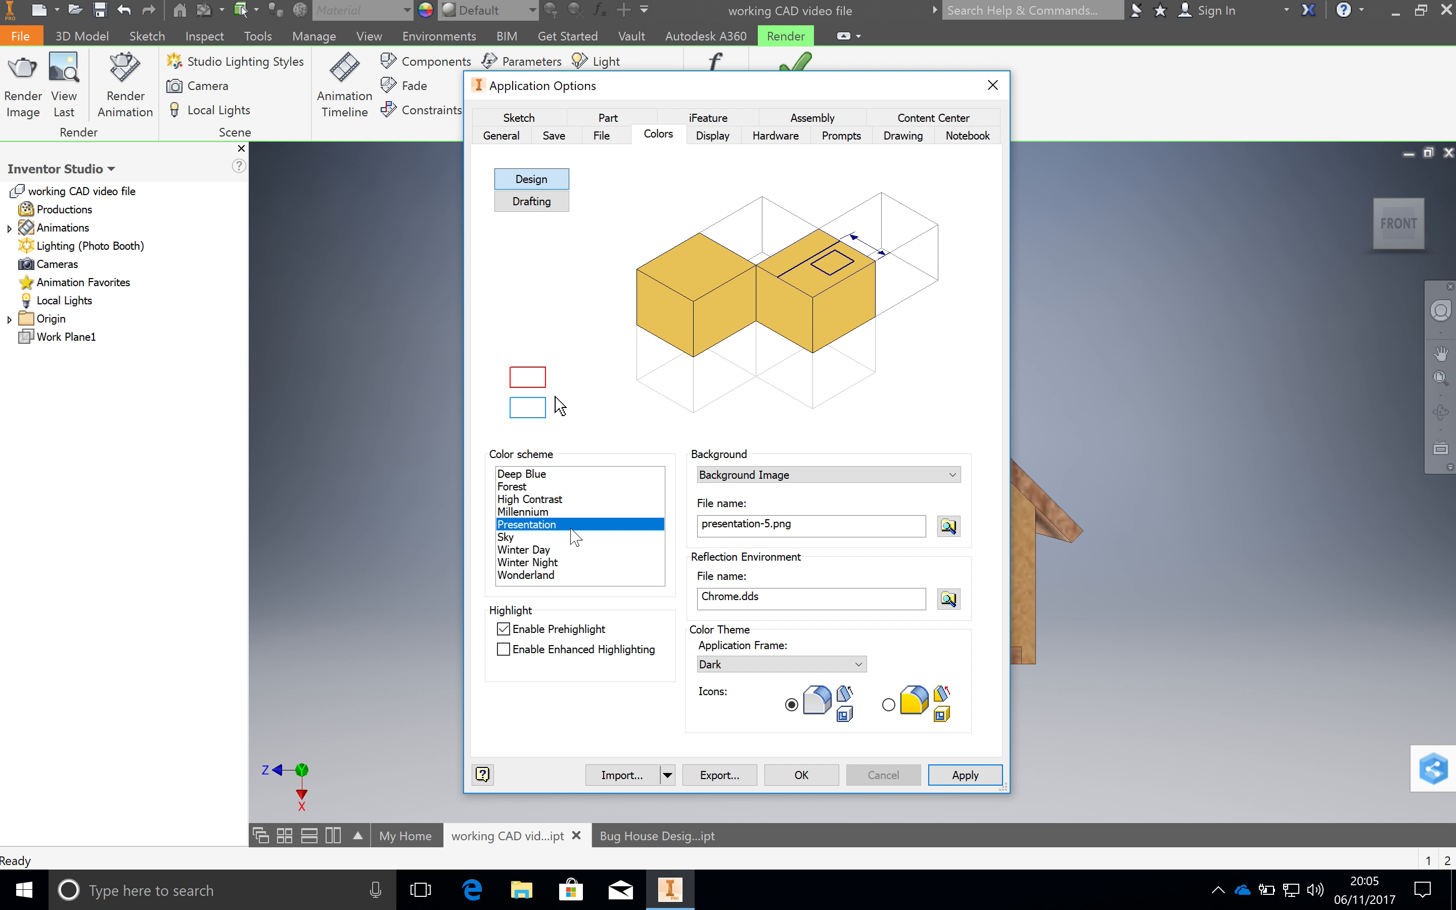
{"action": "left_click", "coordinate": [820, 475]}
{"action": "left_click", "coordinate": [821, 490]}
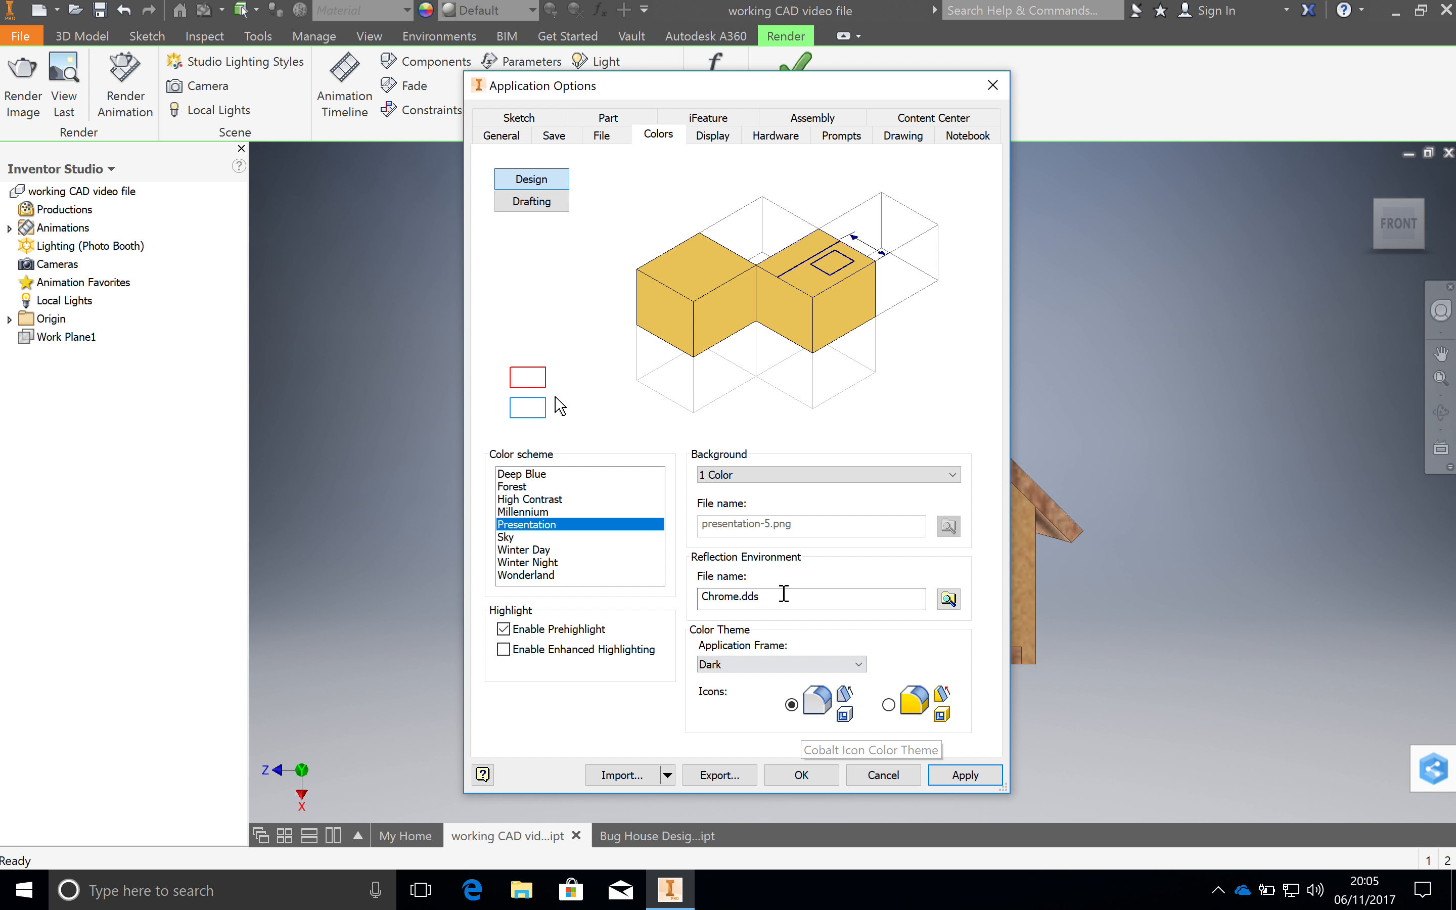
{"action": "left_click", "coordinate": [960, 776]}
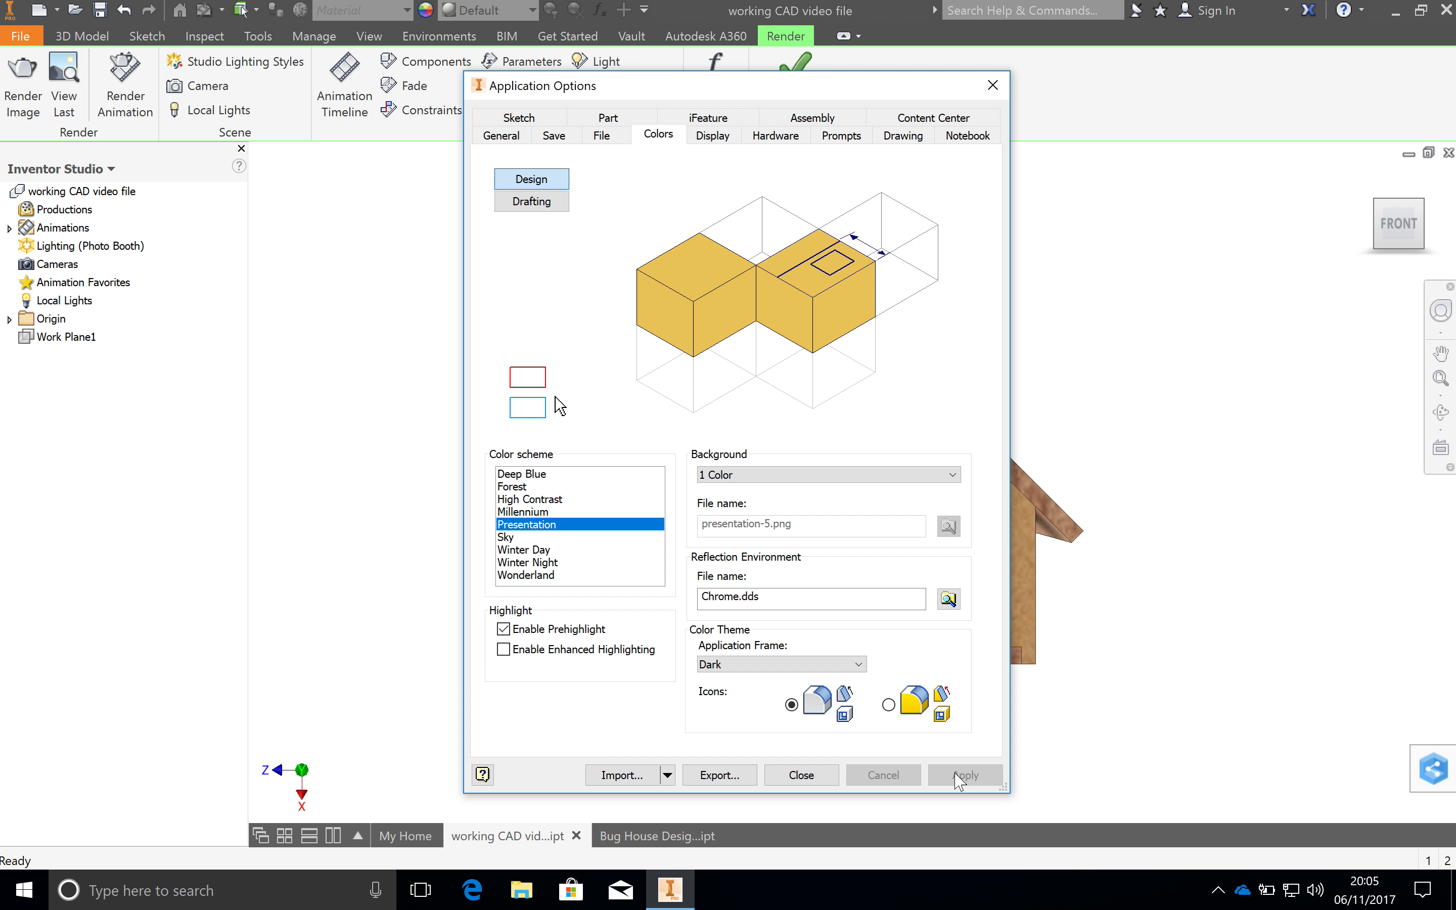
{"action": "left_click", "coordinate": [993, 86]}
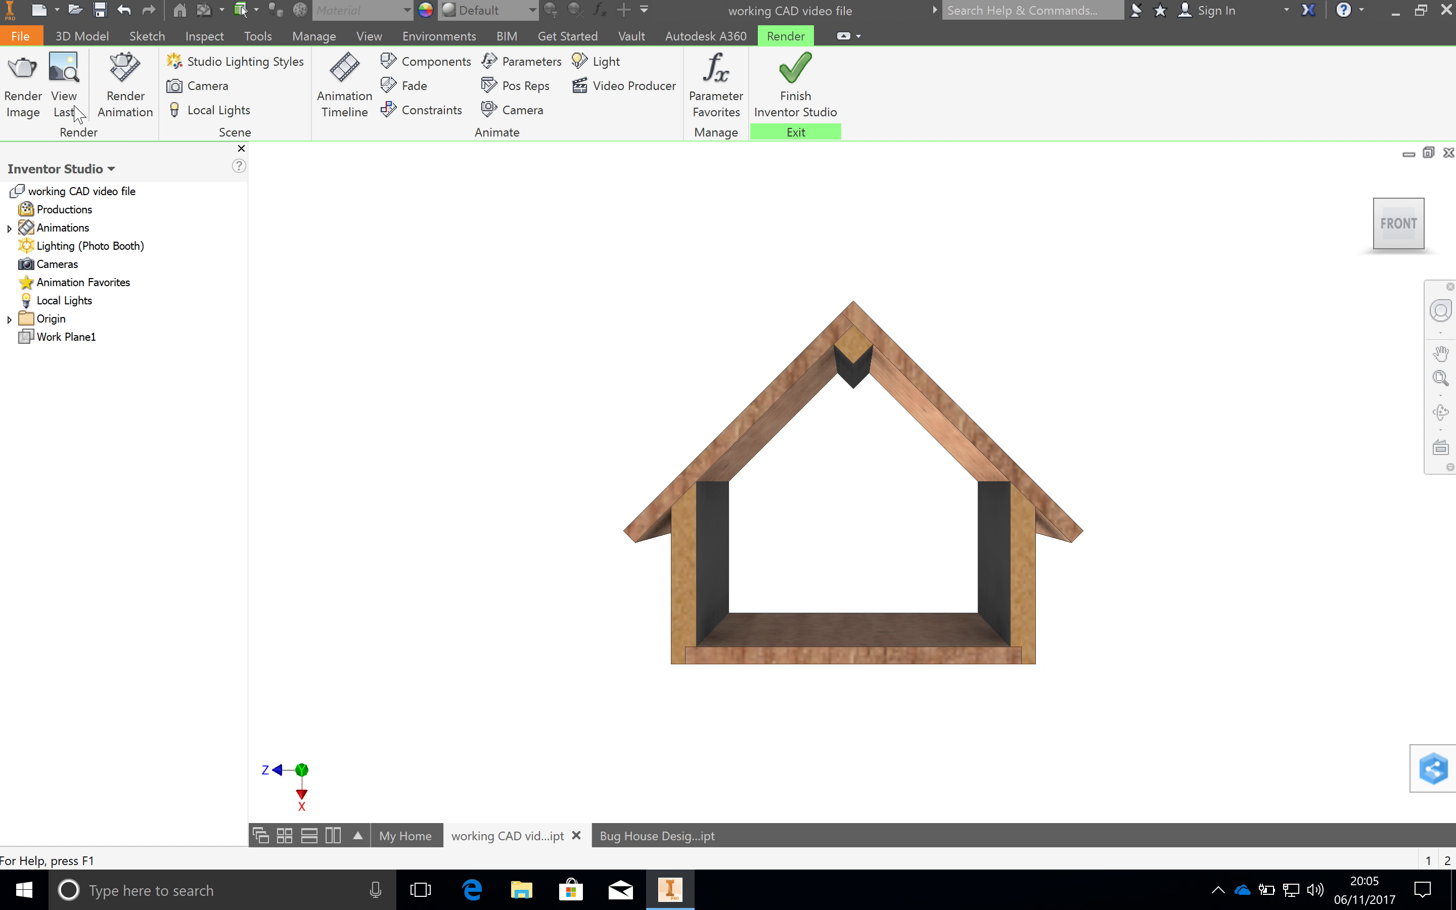
Render the front perspective view of the house against the plain white background, then close the output and the render settings
{"action": "left_click", "coordinate": [24, 96]}
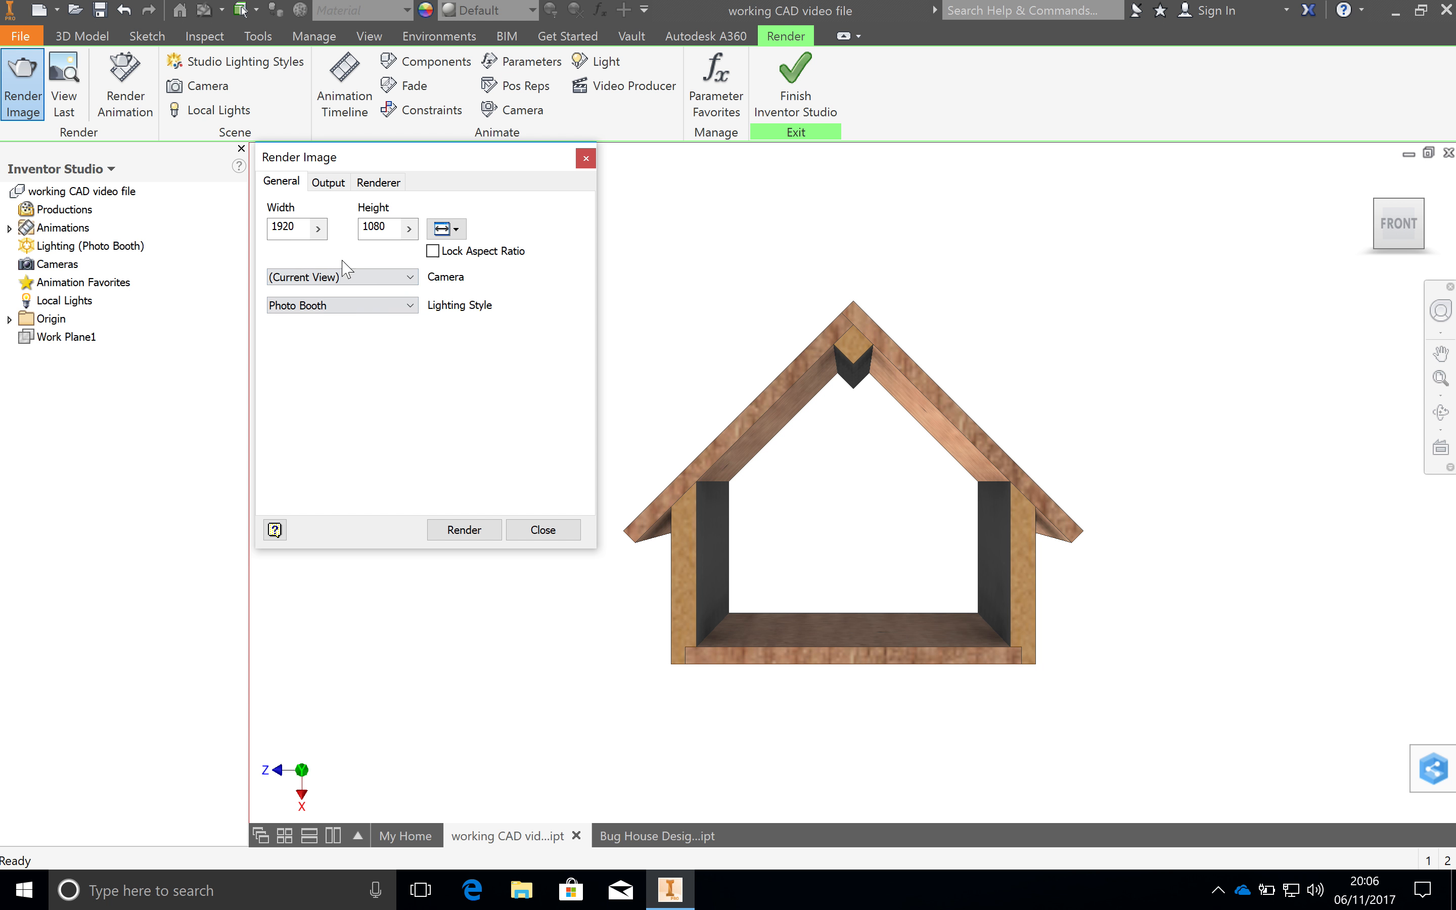
{"action": "left_click", "coordinate": [481, 529]}
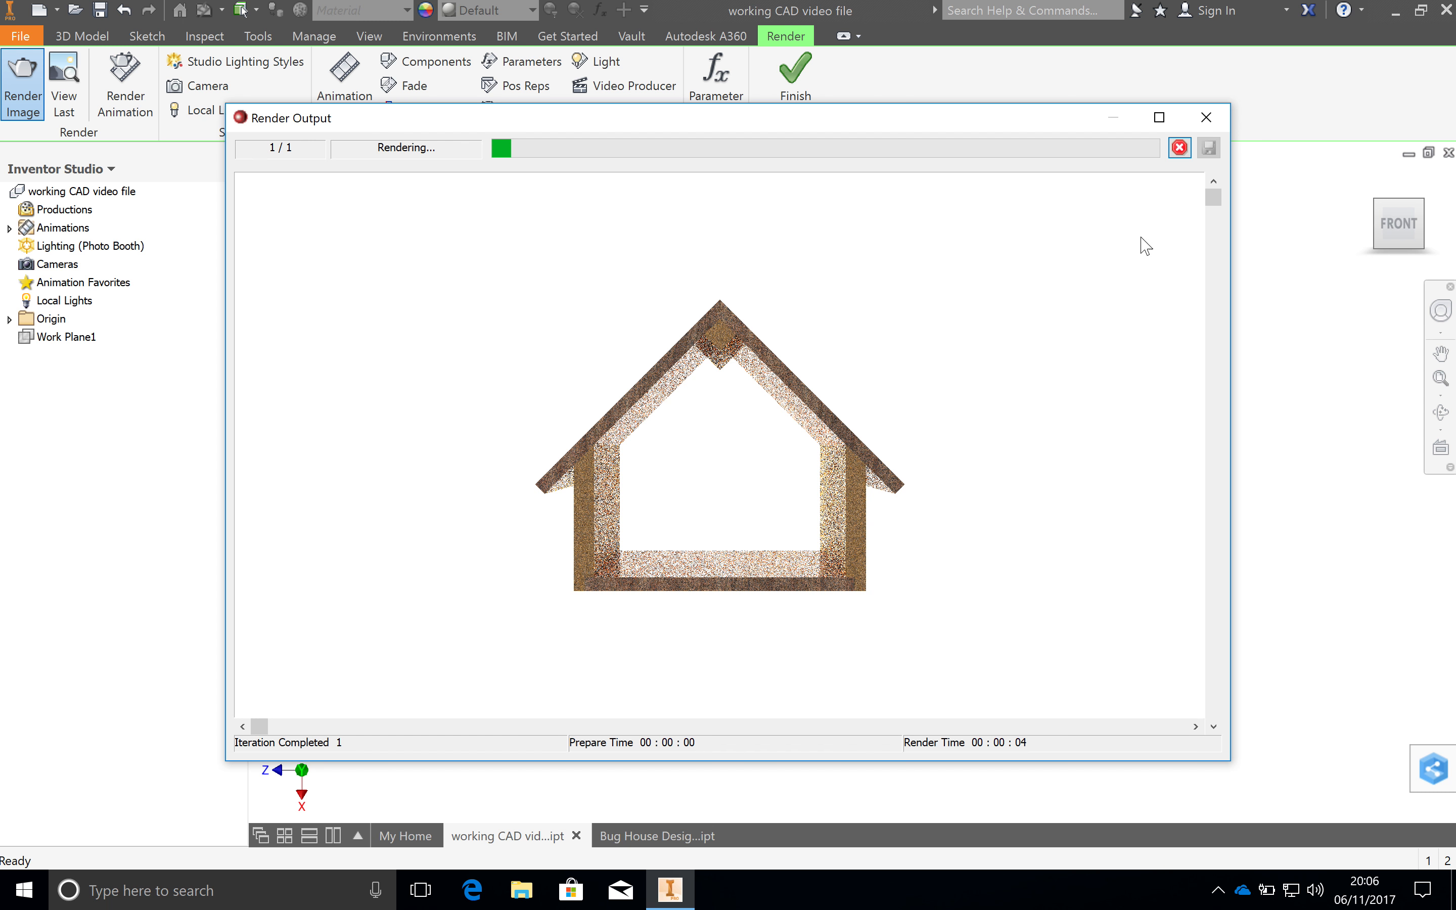
{"action": "left_click", "coordinate": [1207, 127]}
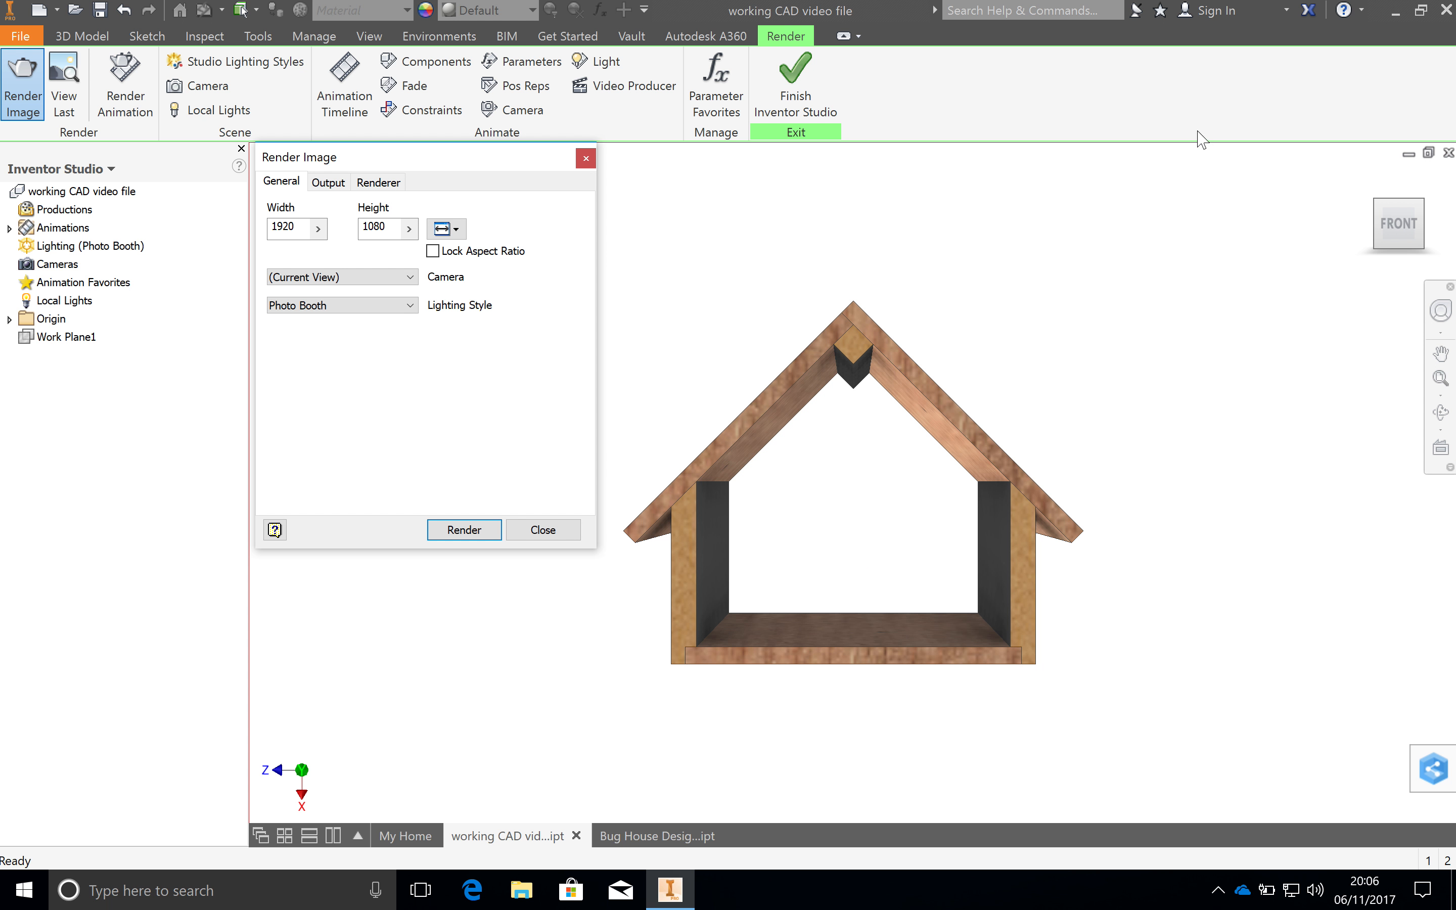
{"action": "left_click", "coordinate": [585, 158]}
Set the application's color scheme to Winter Night with the background image Inventor_Blue_01.png, apply it and close the options
{"action": "left_click", "coordinate": [22, 38]}
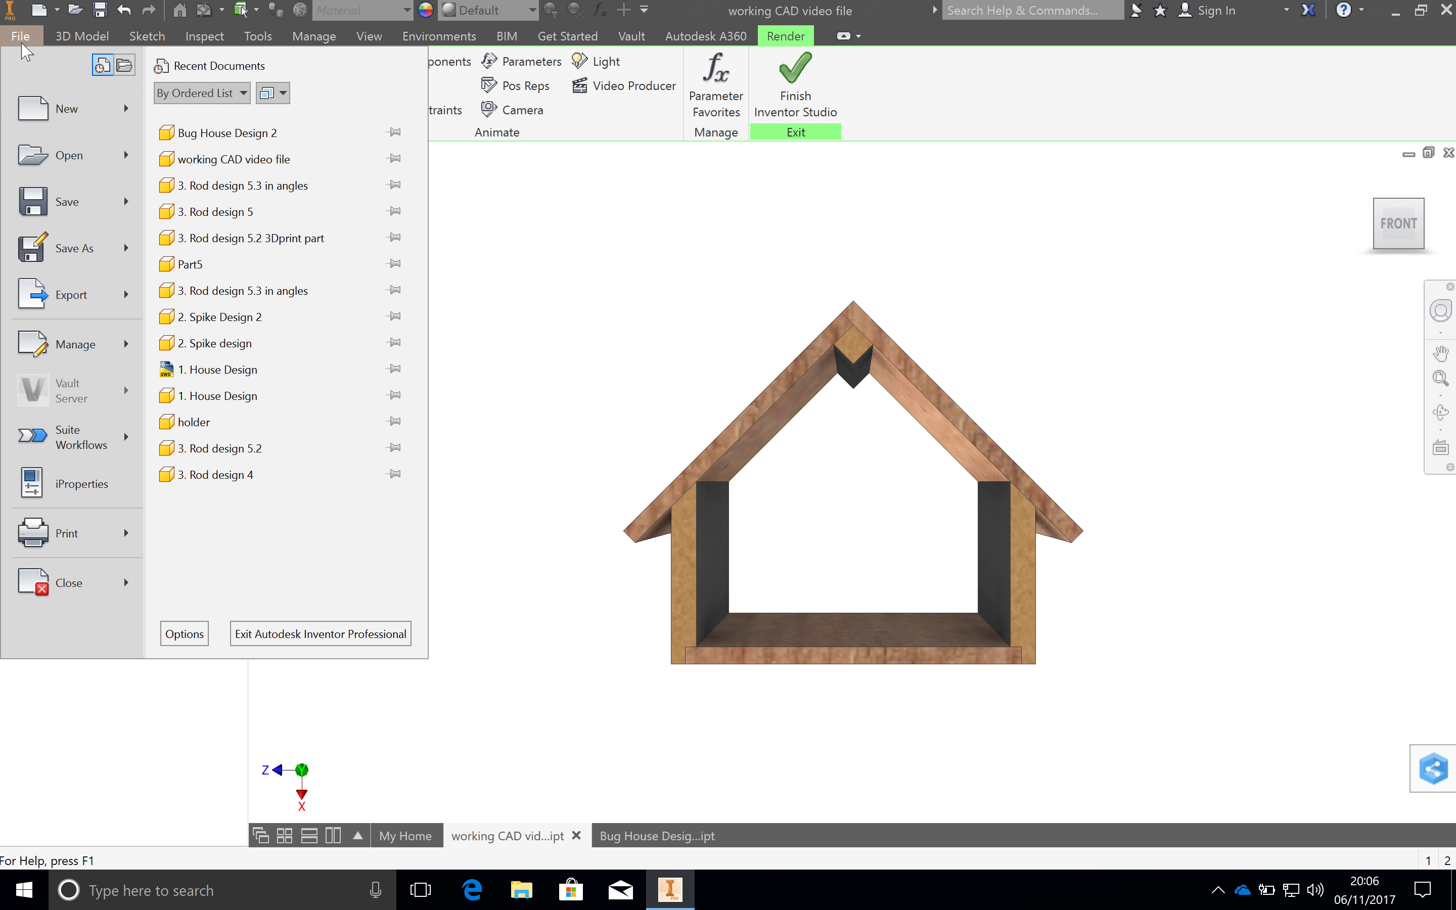
{"action": "left_click", "coordinate": [184, 637]}
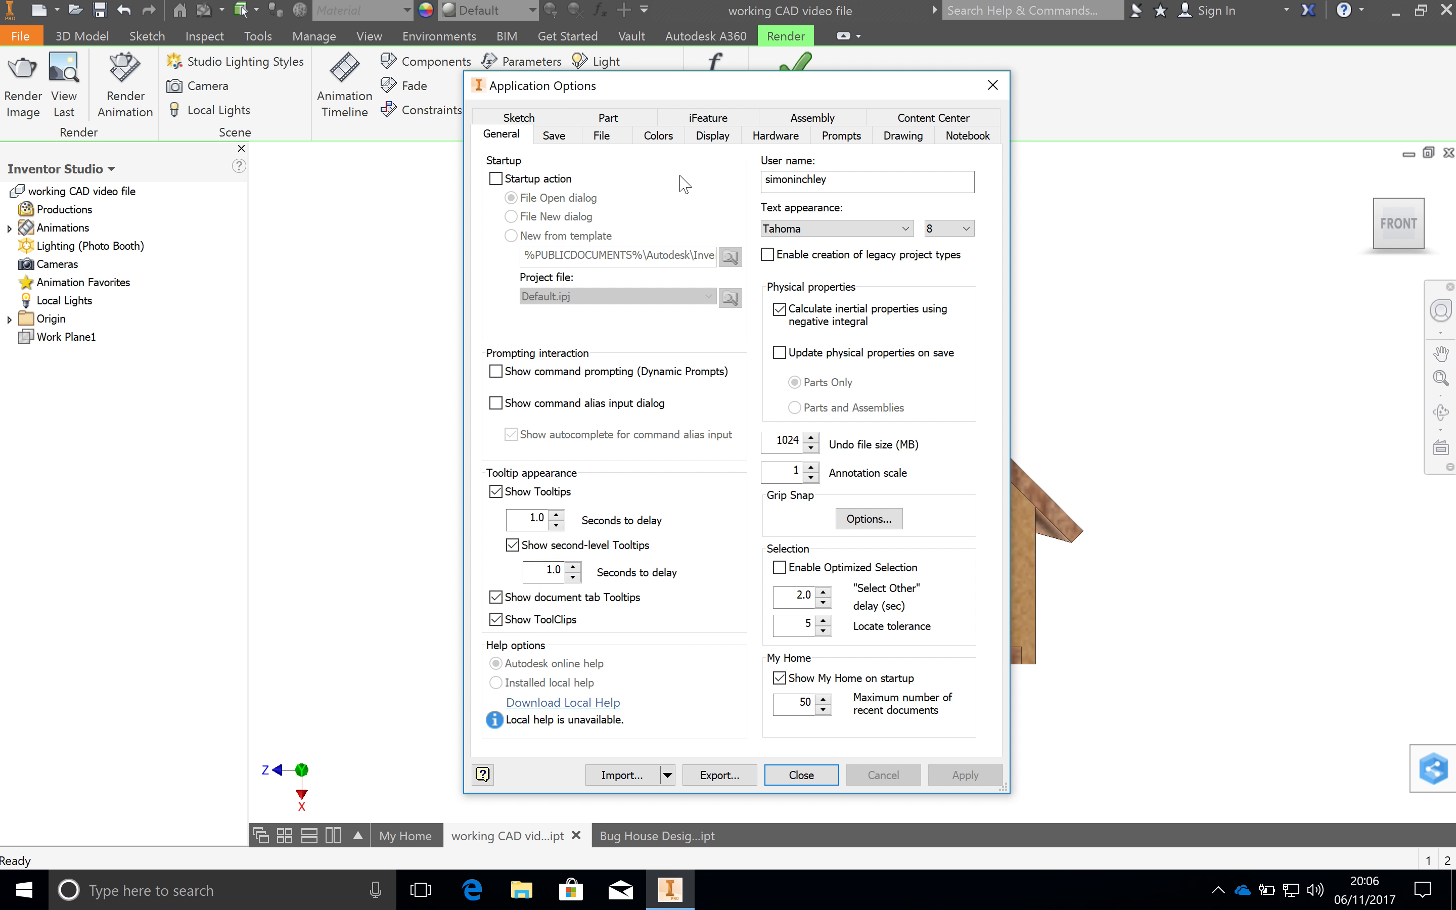
{"action": "left_click", "coordinate": [659, 135]}
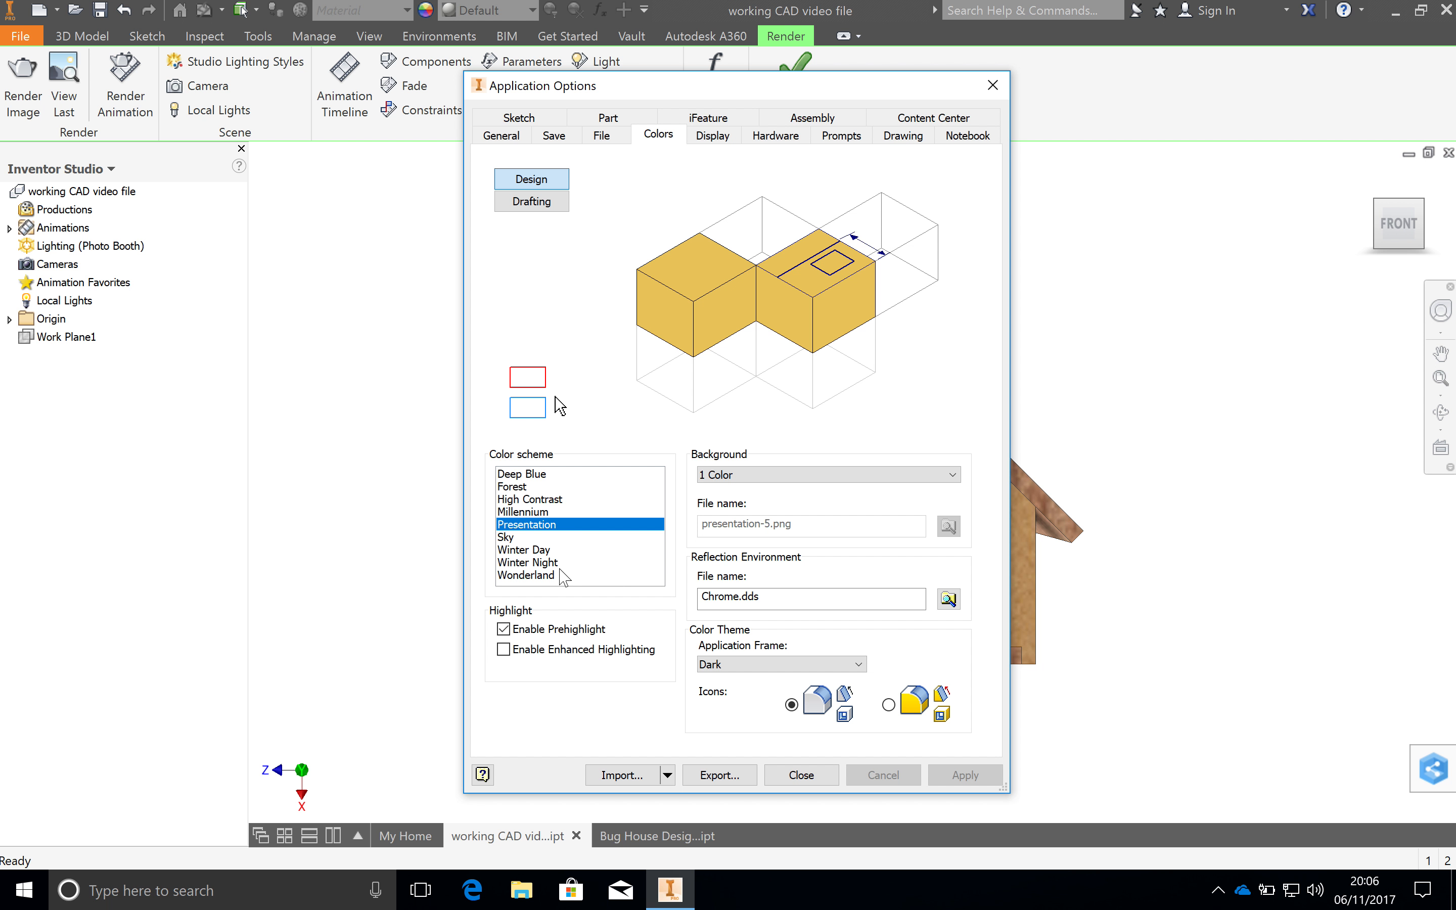
{"action": "left_click", "coordinate": [541, 562]}
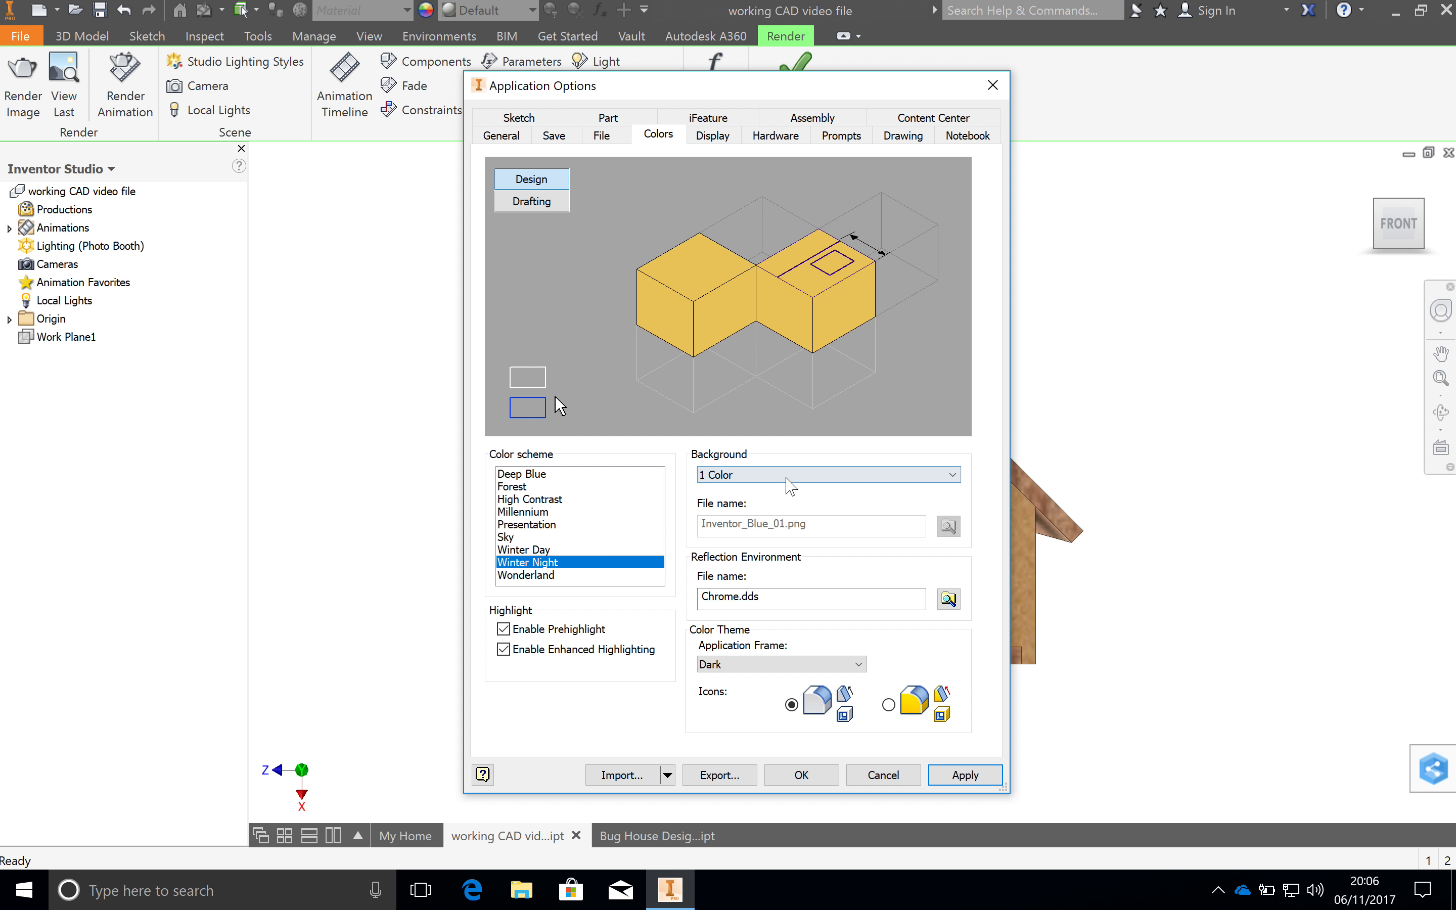
{"action": "left_click", "coordinate": [787, 476]}
{"action": "left_click", "coordinate": [795, 515]}
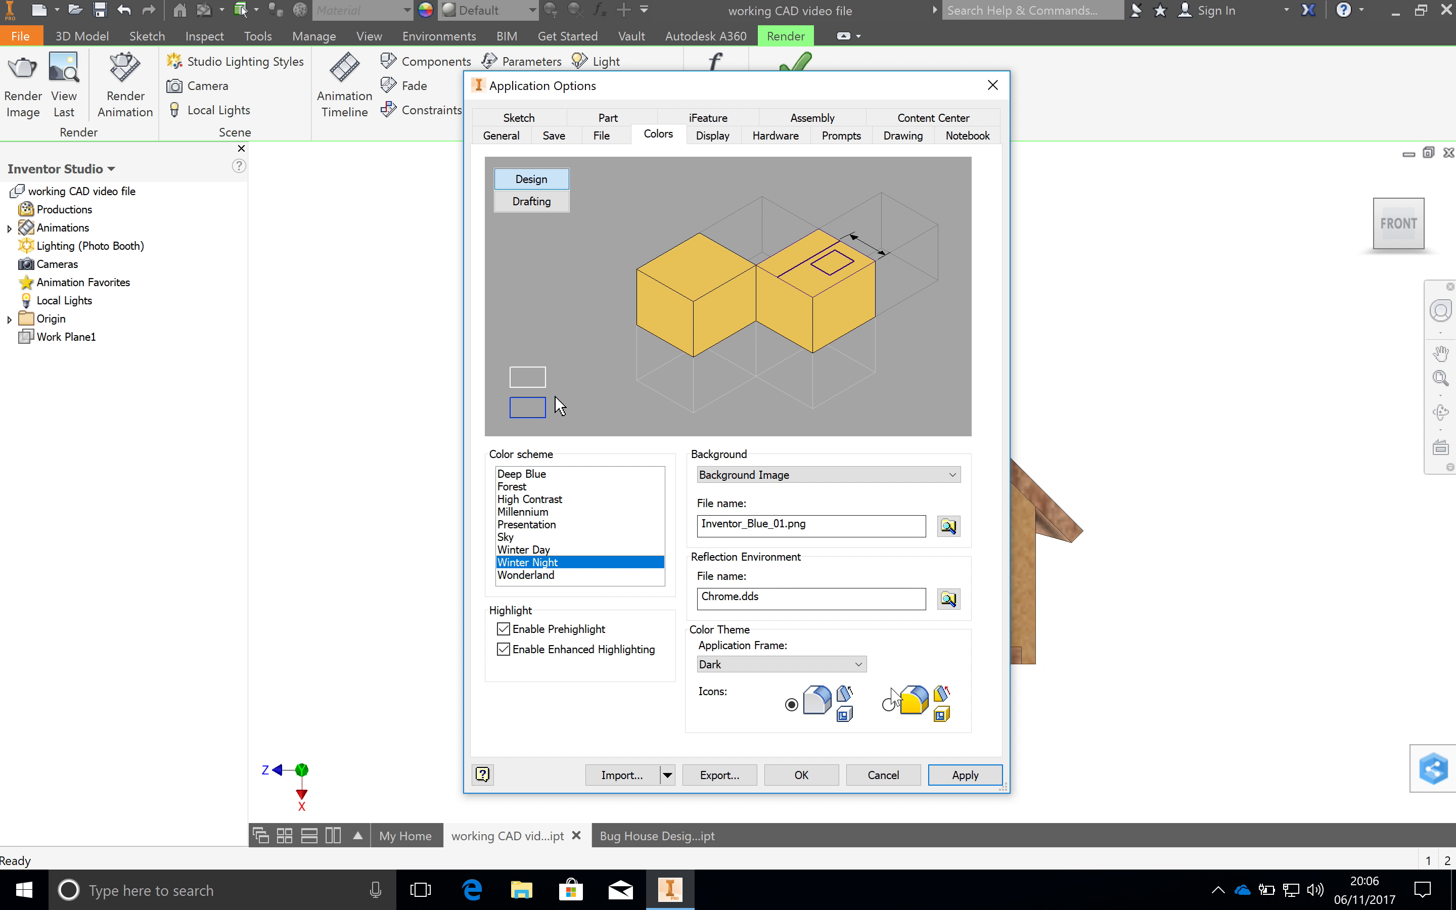
{"action": "left_click", "coordinate": [967, 774]}
{"action": "left_click", "coordinate": [816, 773]}
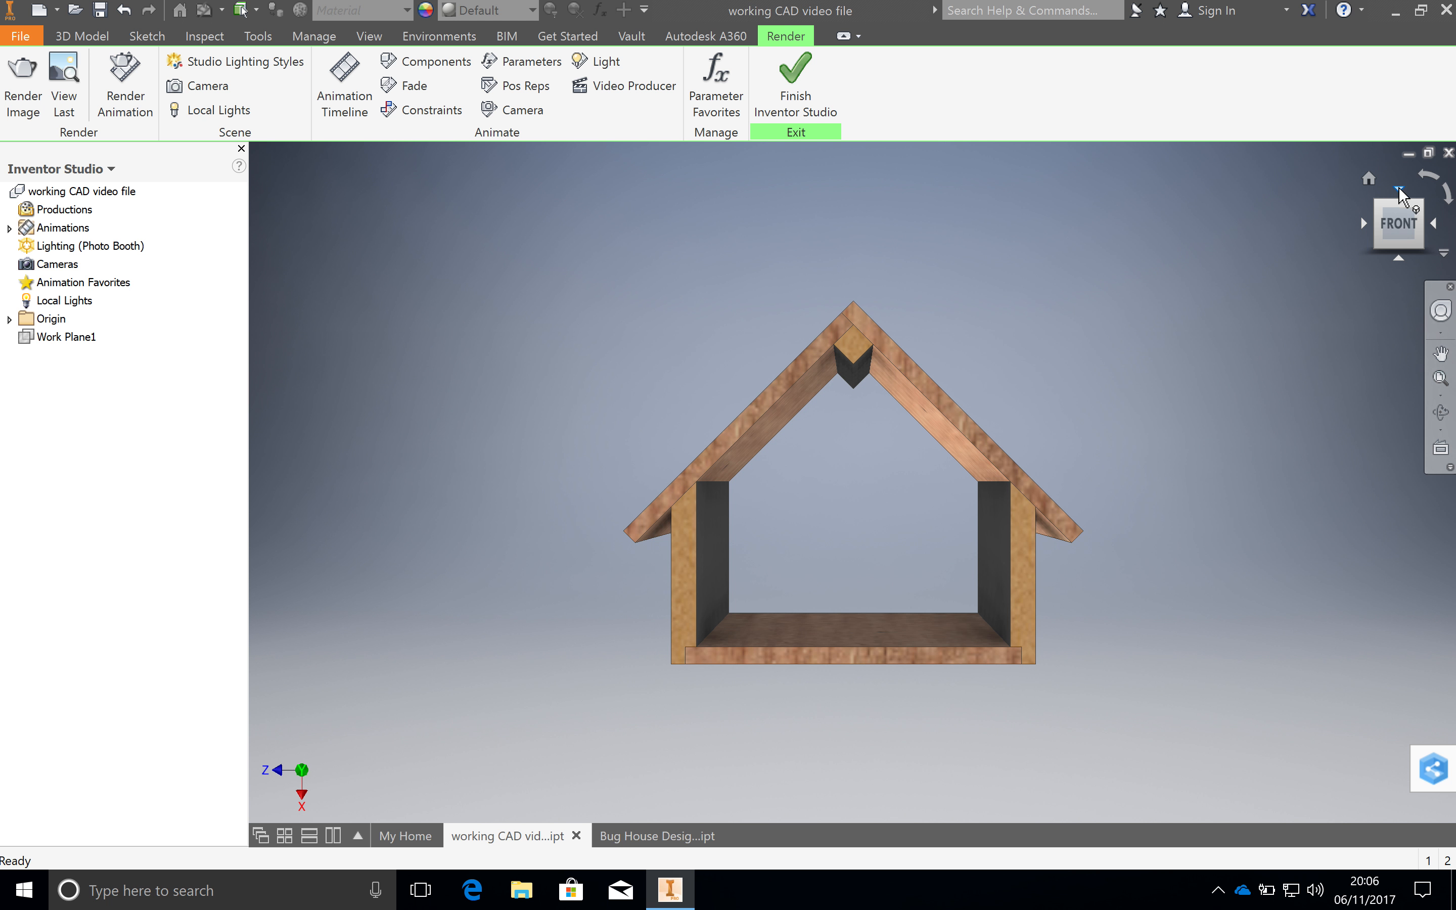
Return the house to the isometric corner view in Orthographic projection and finish Inventor Studio
{"action": "left_click", "coordinate": [1378, 204]}
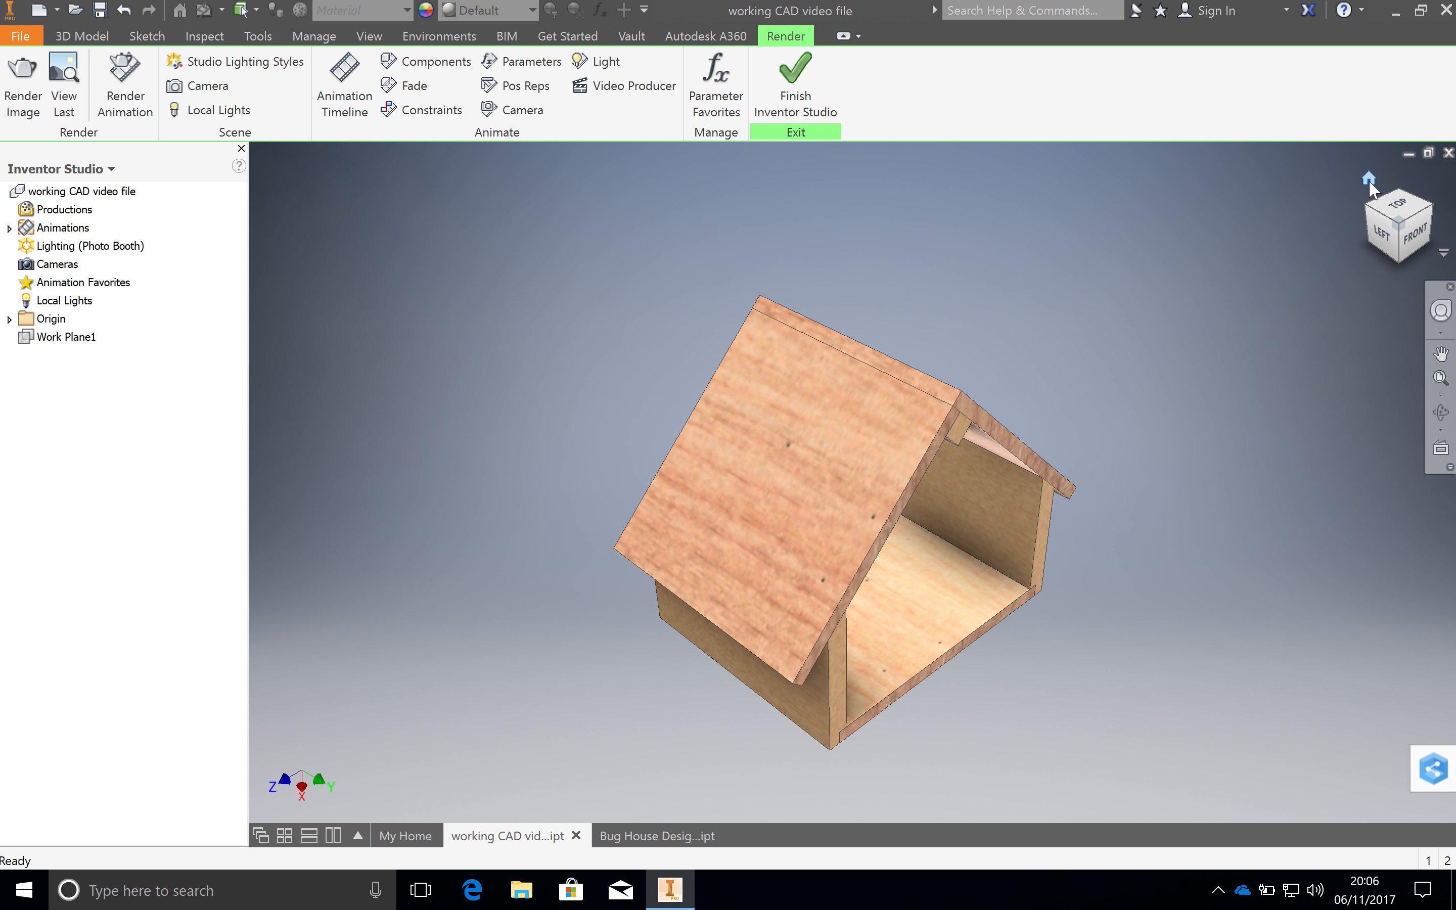
{"action": "right_click", "coordinate": [1367, 180]}
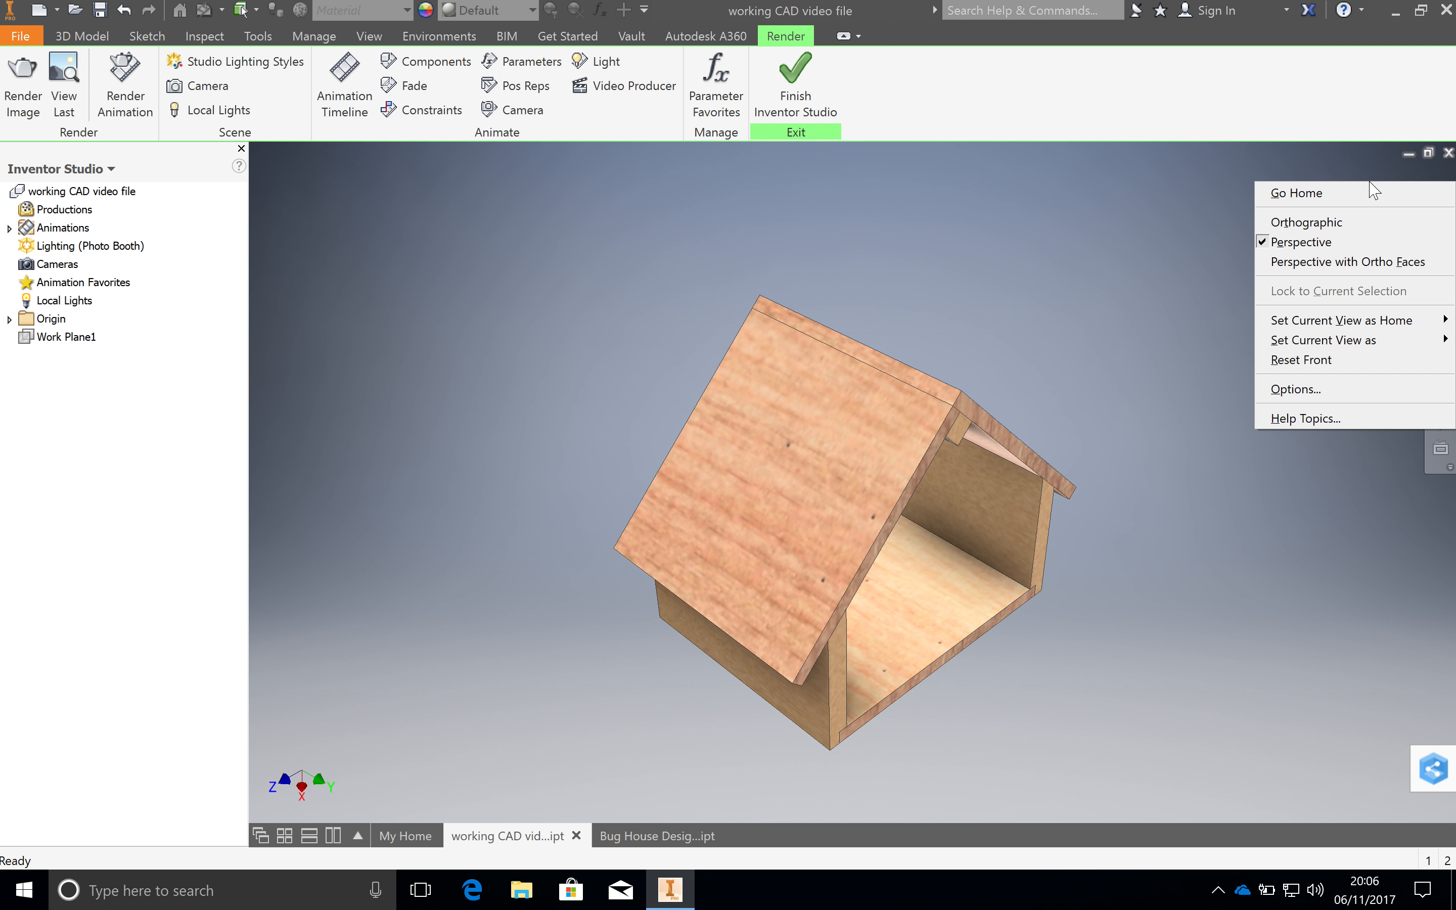
{"action": "left_click", "coordinate": [1358, 221]}
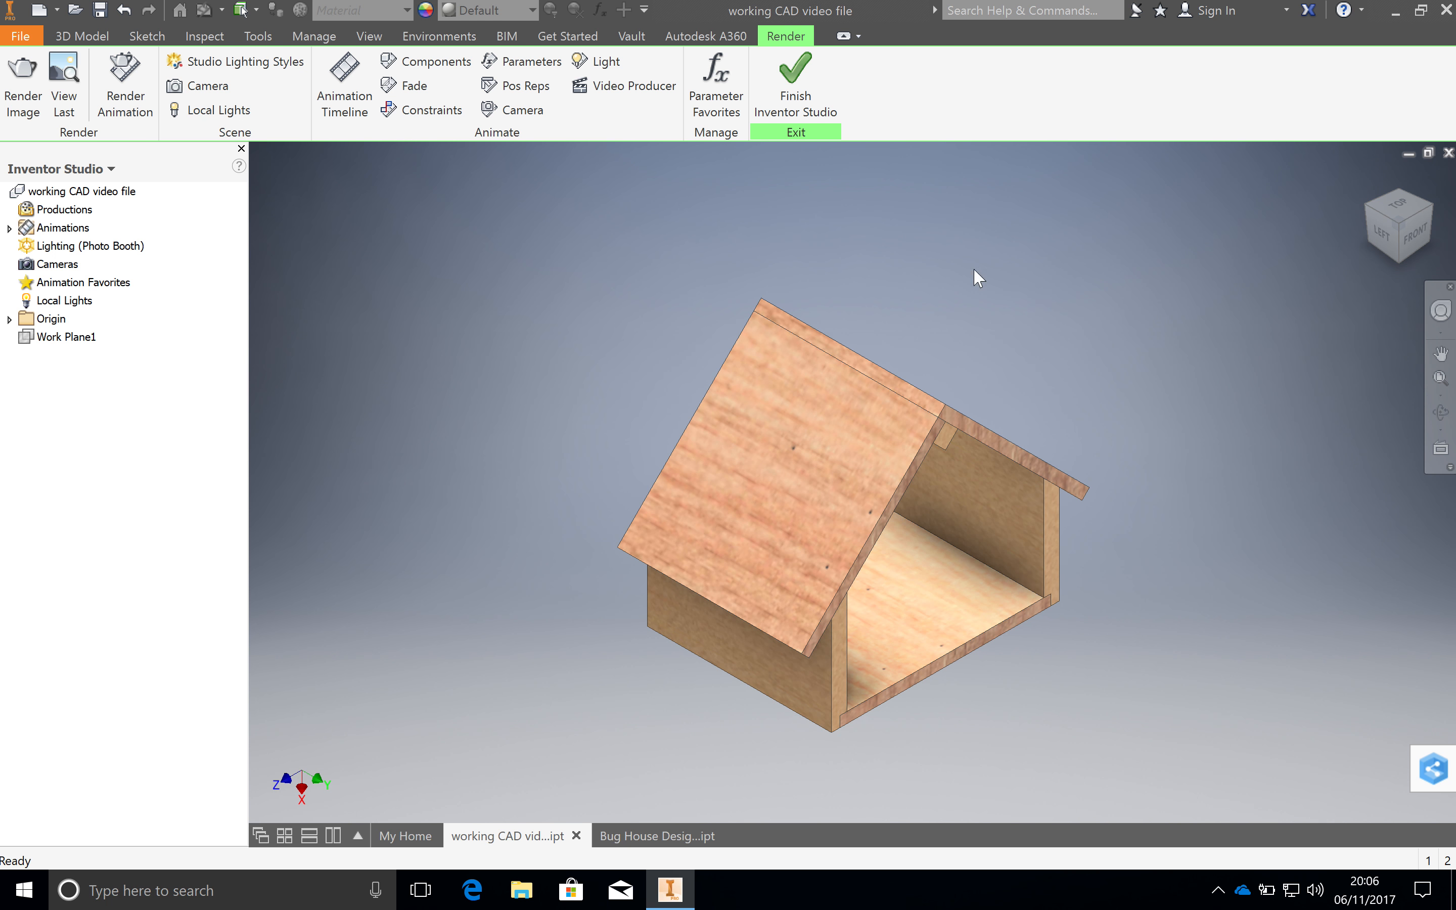
{"action": "left_click", "coordinate": [795, 81]}
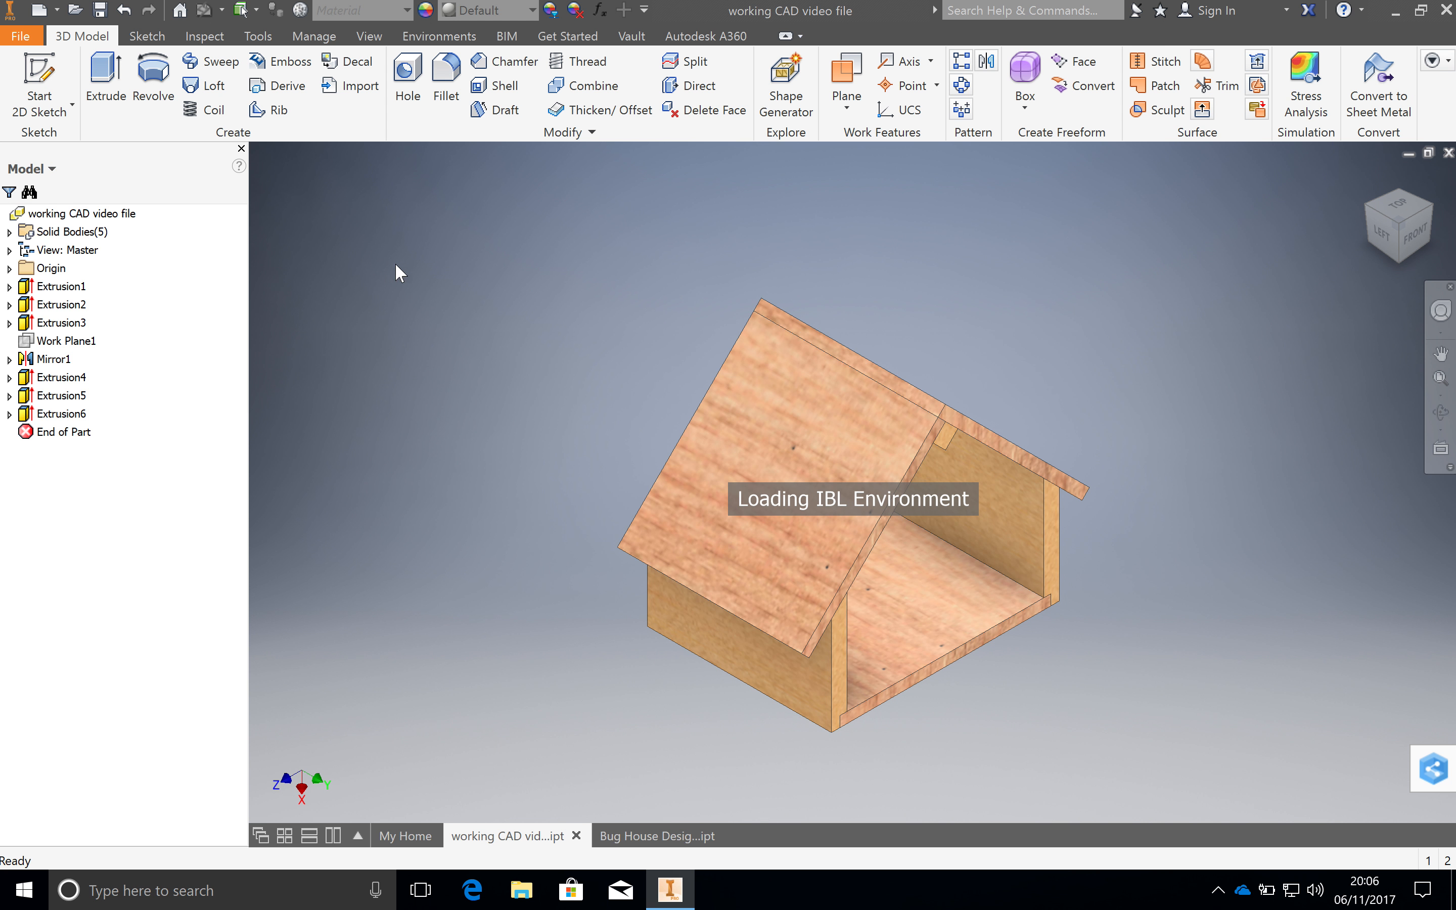